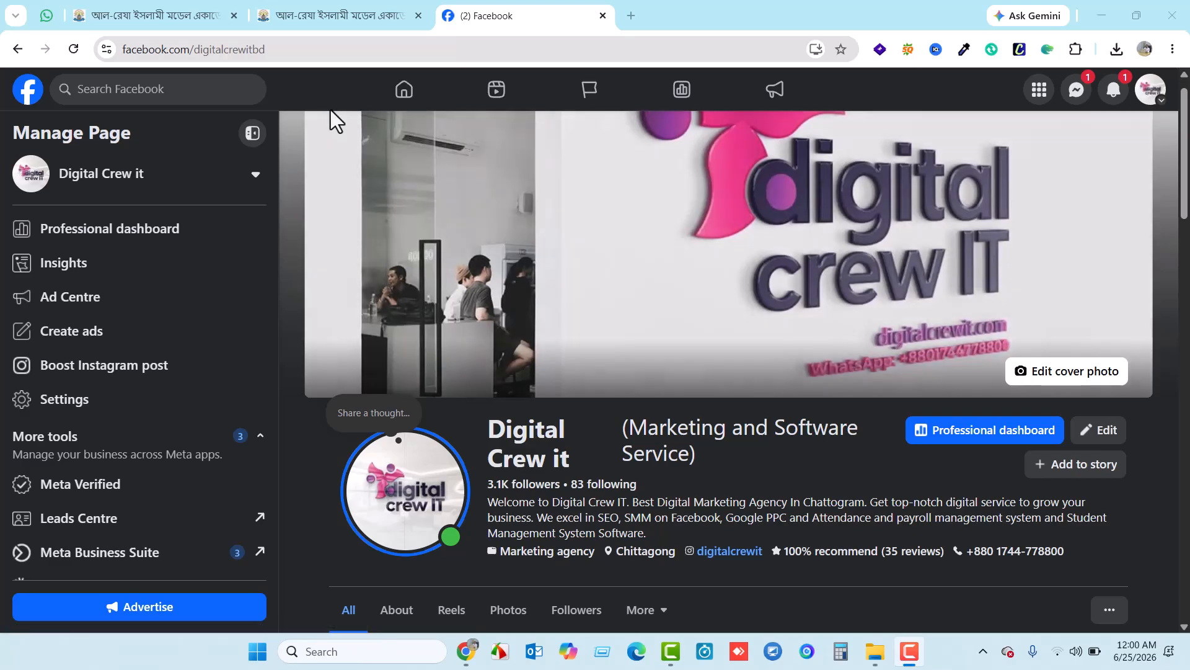
Switch to File Explorer and open the Exam Routine Raw image in the Class Routine Review folder
left_click(875, 651)
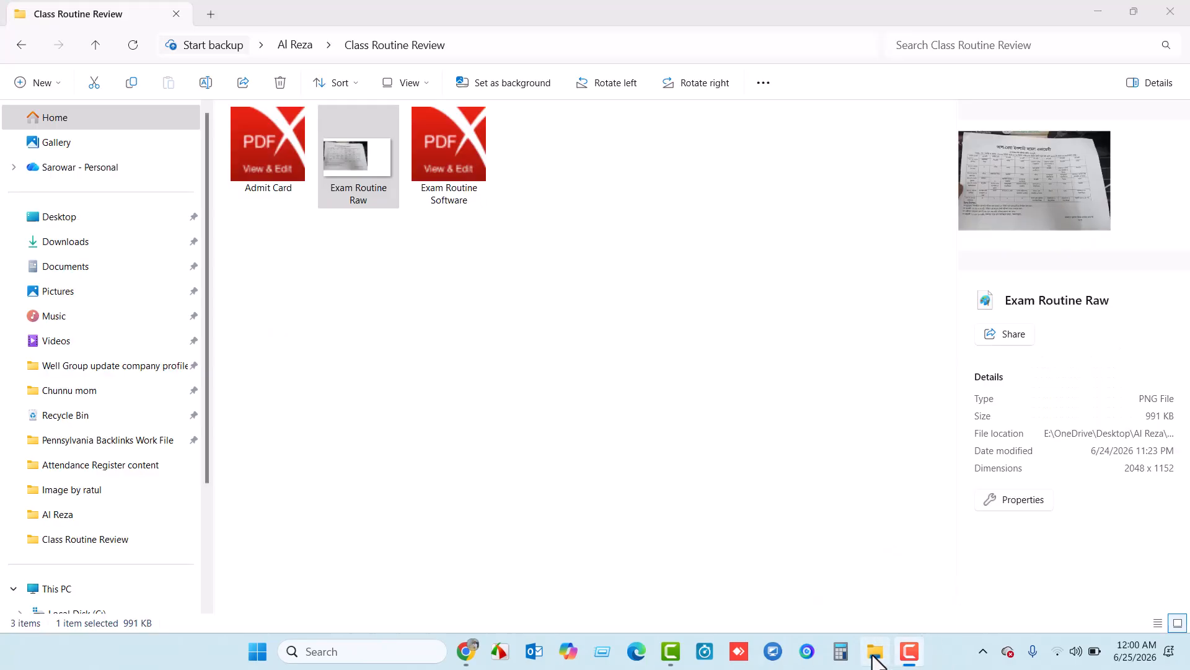
left_click(359, 299)
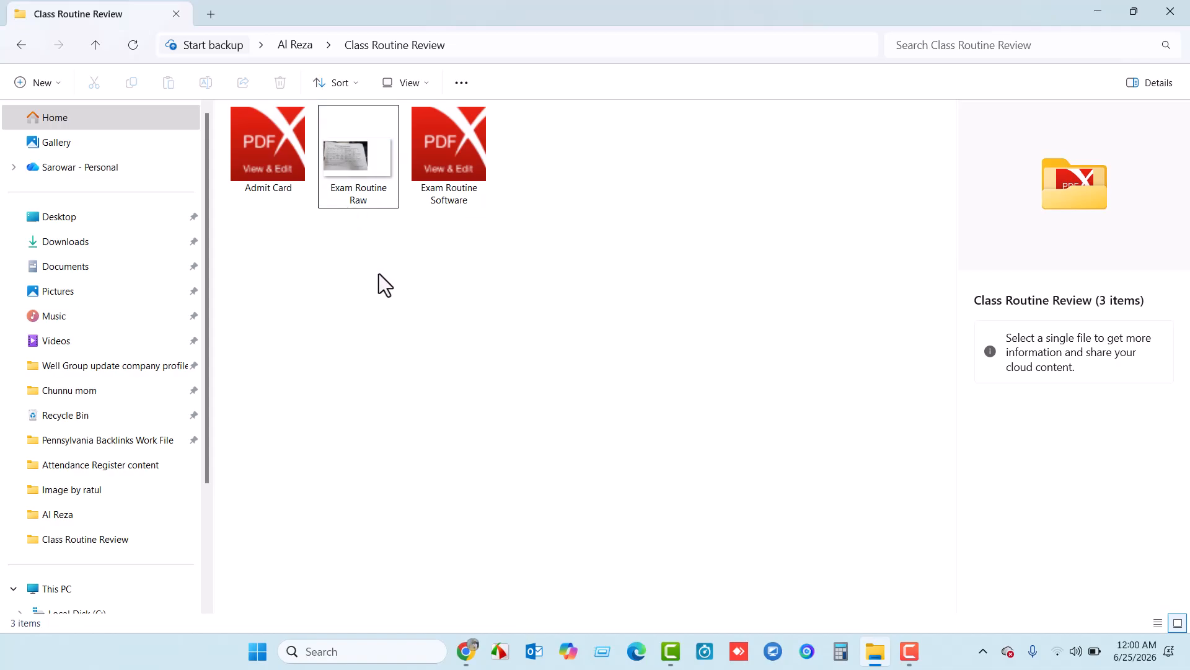
mouse_move(351, 174)
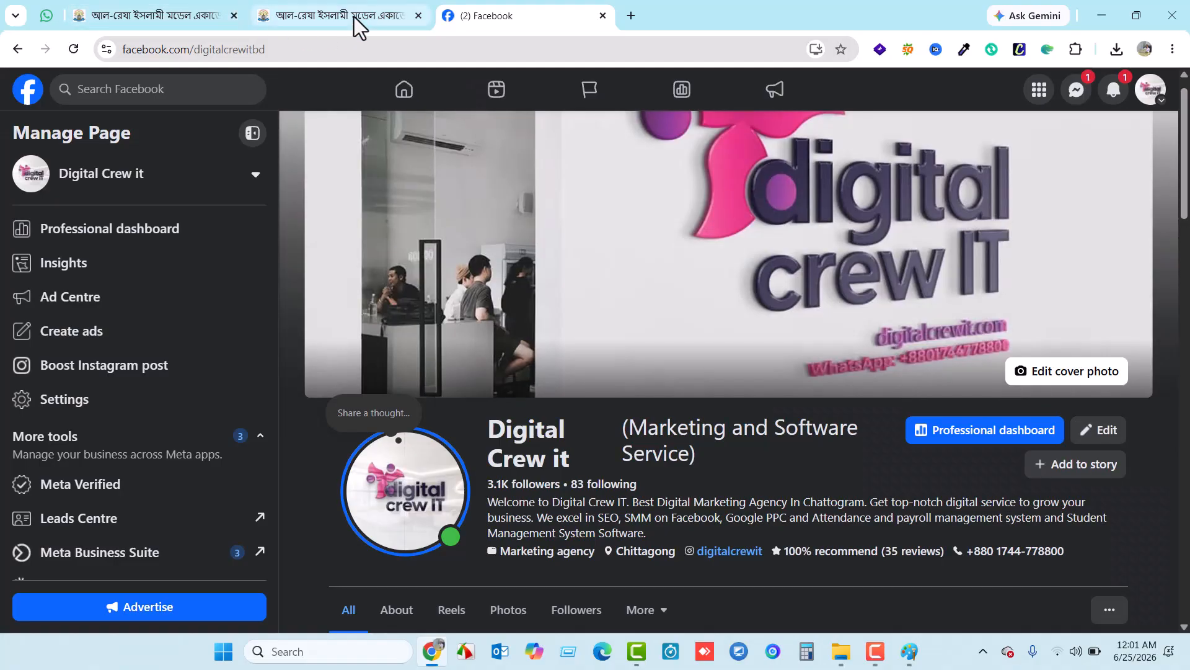
Switch to Chrome and look over the homepage of the academy's website
left_click(355, 16)
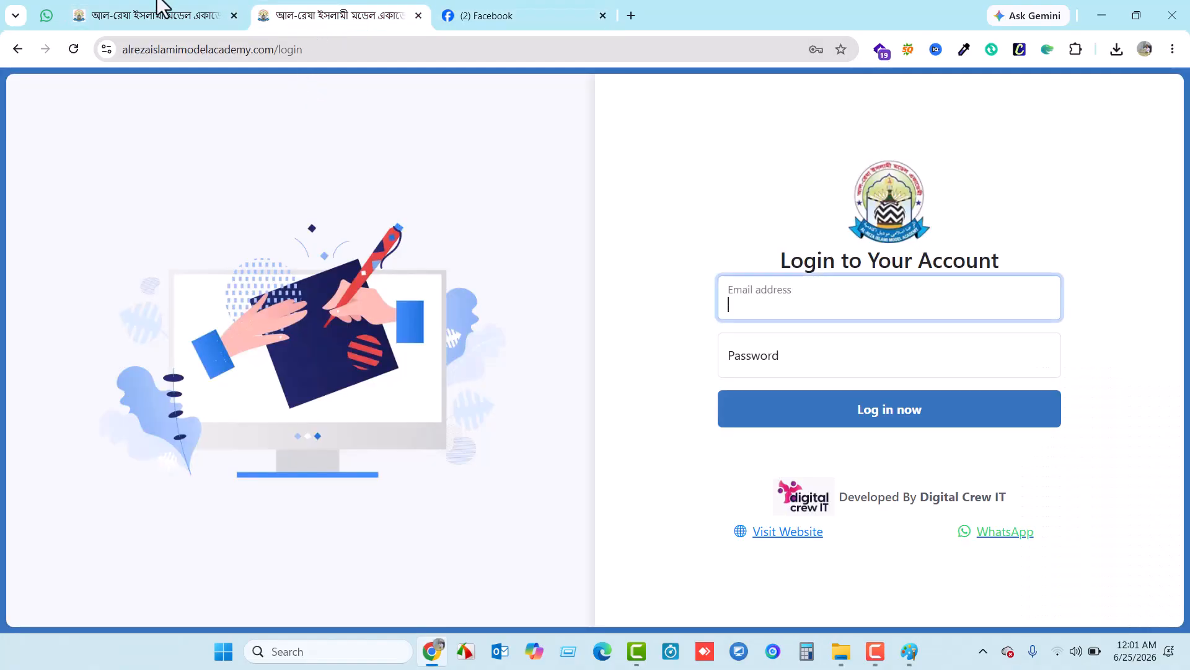
left_click(183, 14)
scroll(643, 439, "down", 5)
scroll(643, 438, "up", 5)
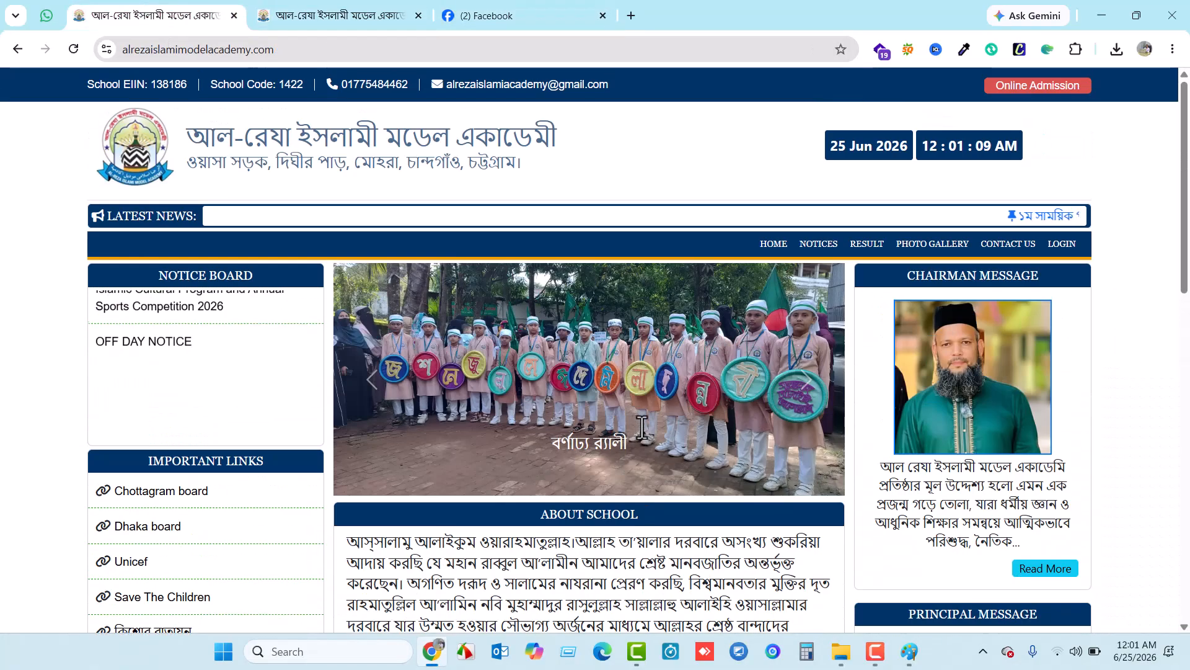
Log in to the academy's admin account with the saved e-mail address and password
mouse_move(366, 12)
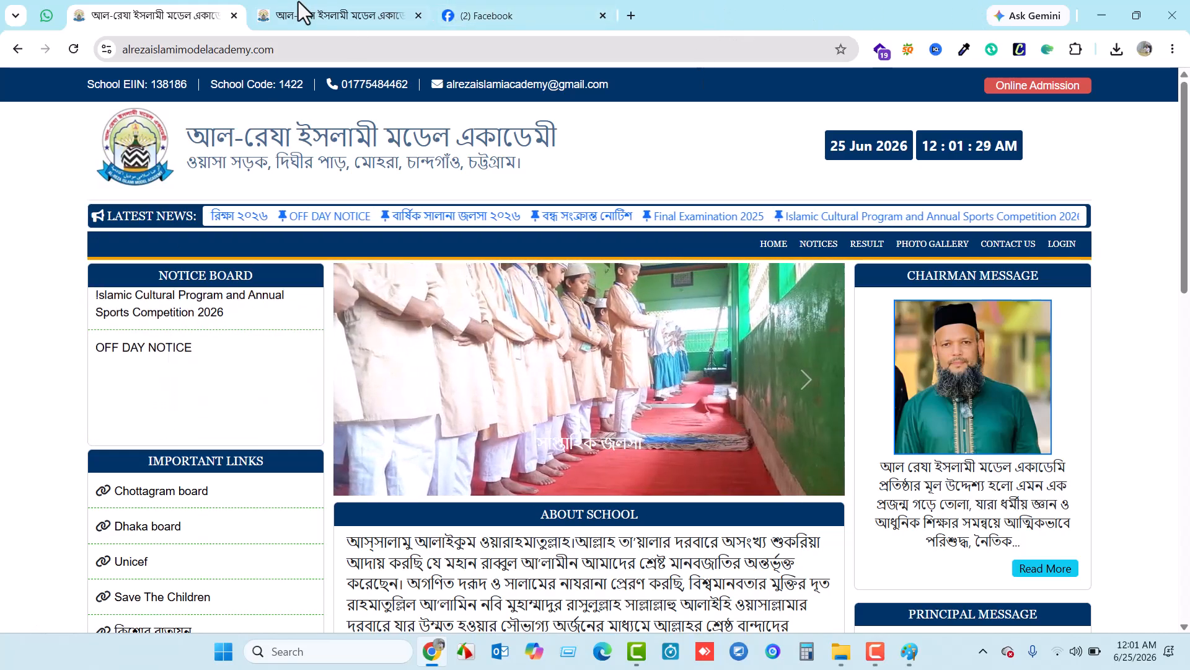
left_click(335, 14)
left_click(815, 289)
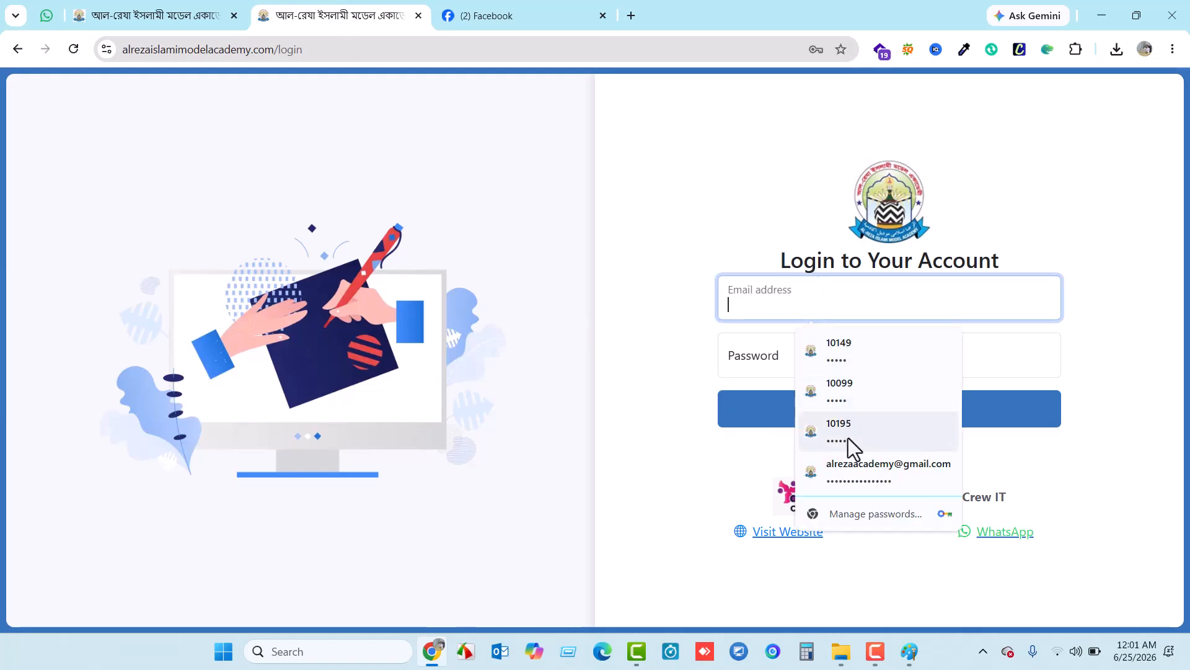
left_click(847, 465)
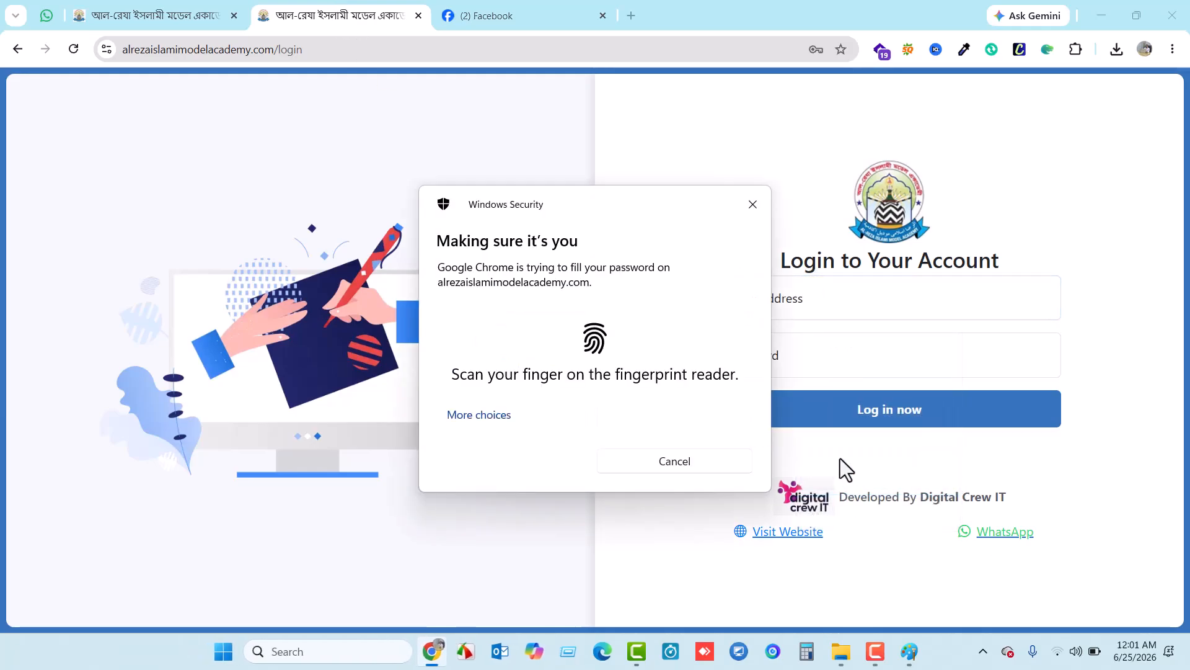
left_click(848, 411)
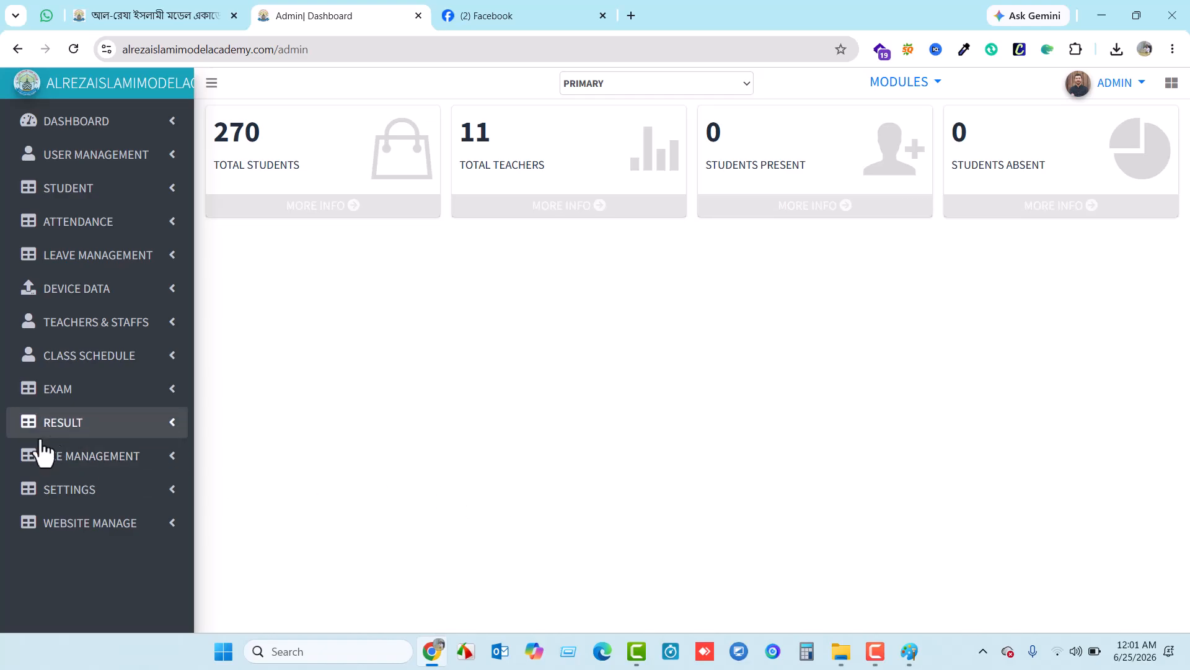
Display the exam routine for session 2026 and SECOND TERM MODEL TEST EXAM
left_click(171, 403)
left_click(98, 474)
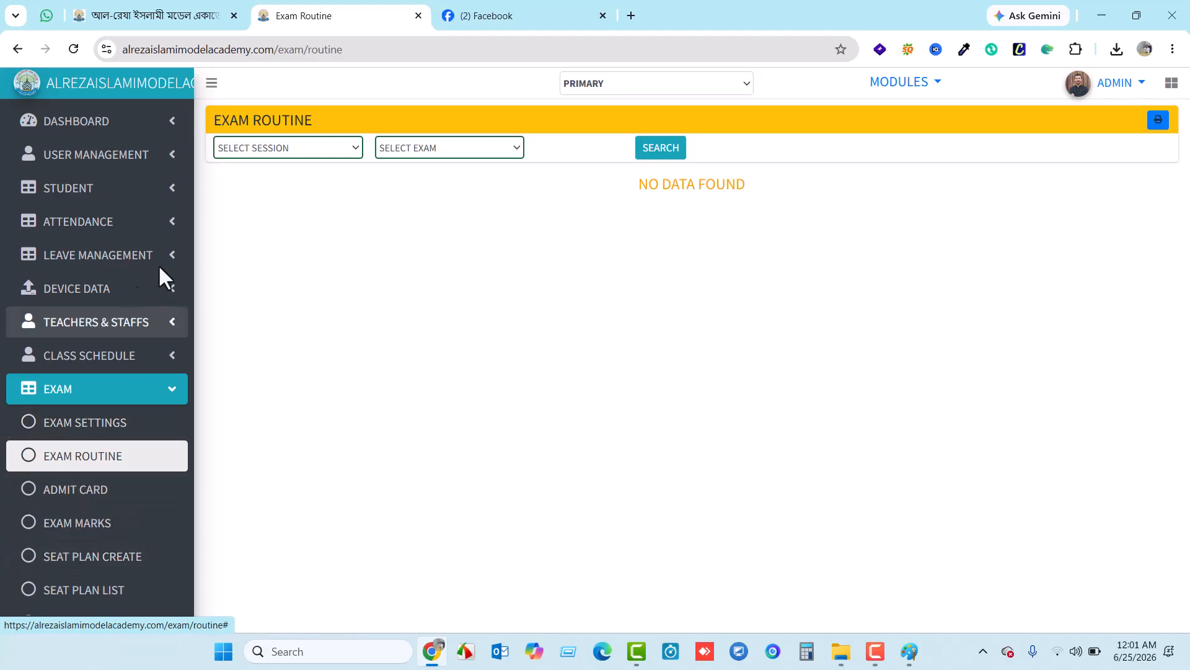
left_click(286, 149)
left_click(231, 206)
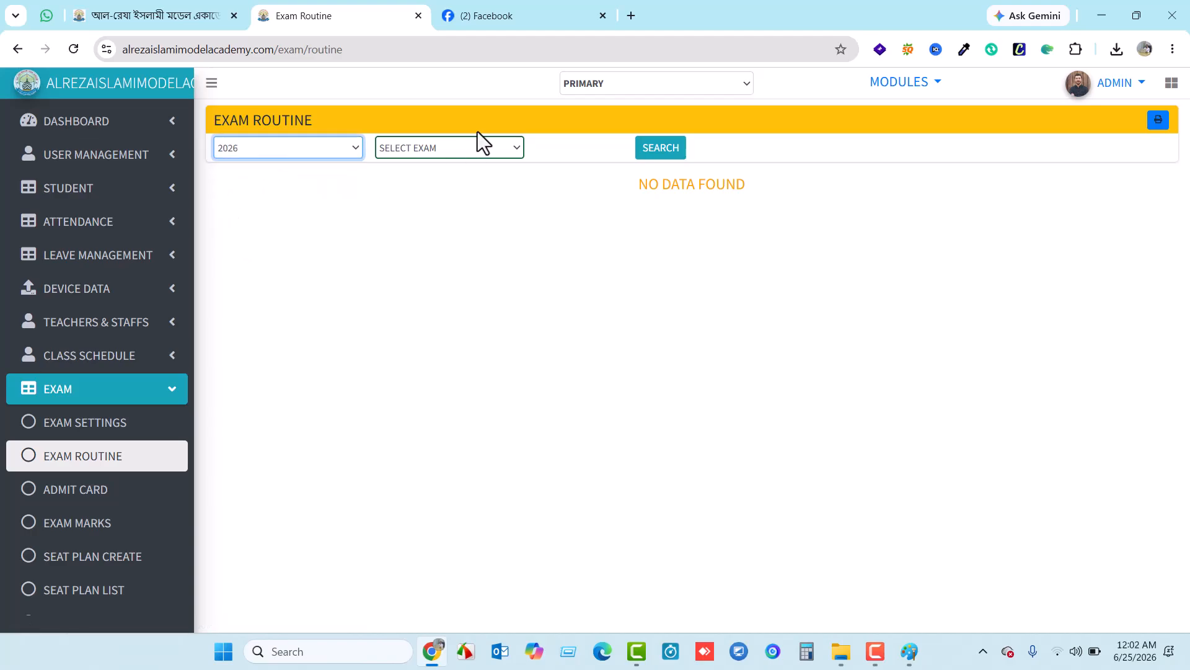
left_click(460, 146)
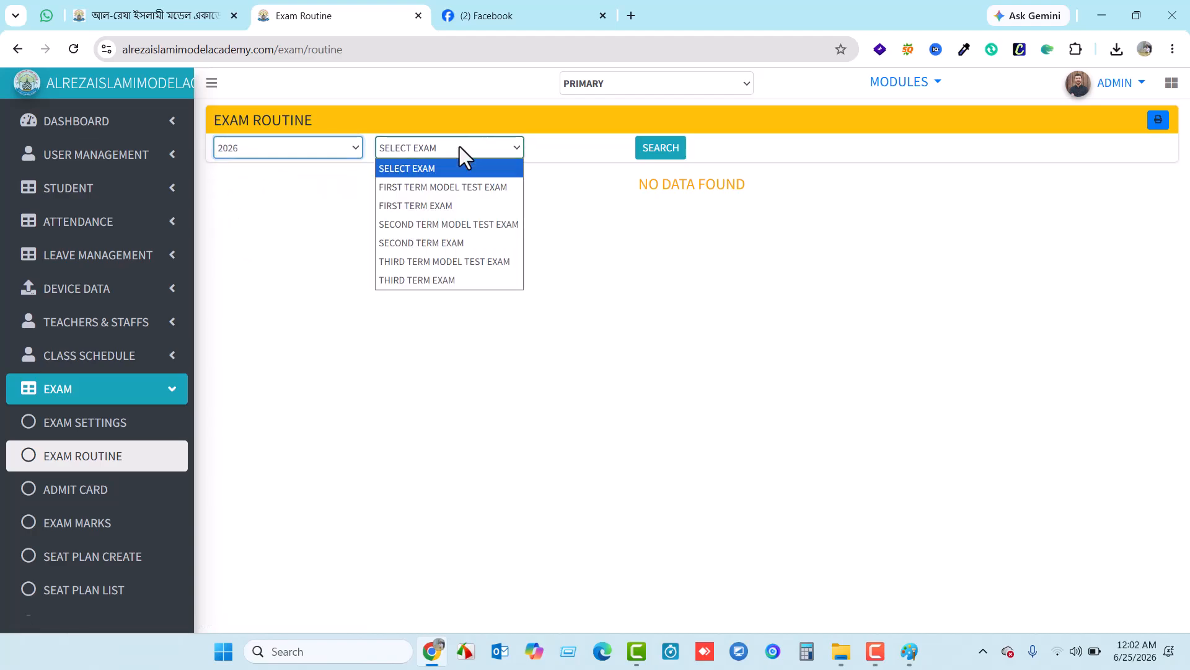
left_click(425, 225)
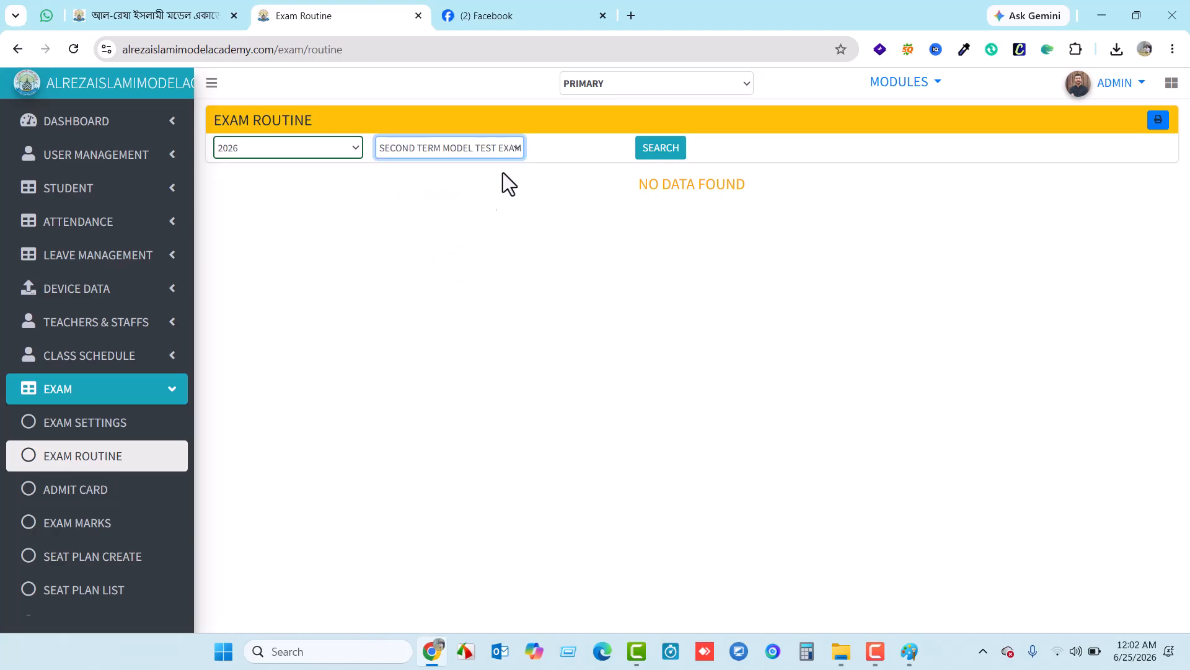
left_click(649, 157)
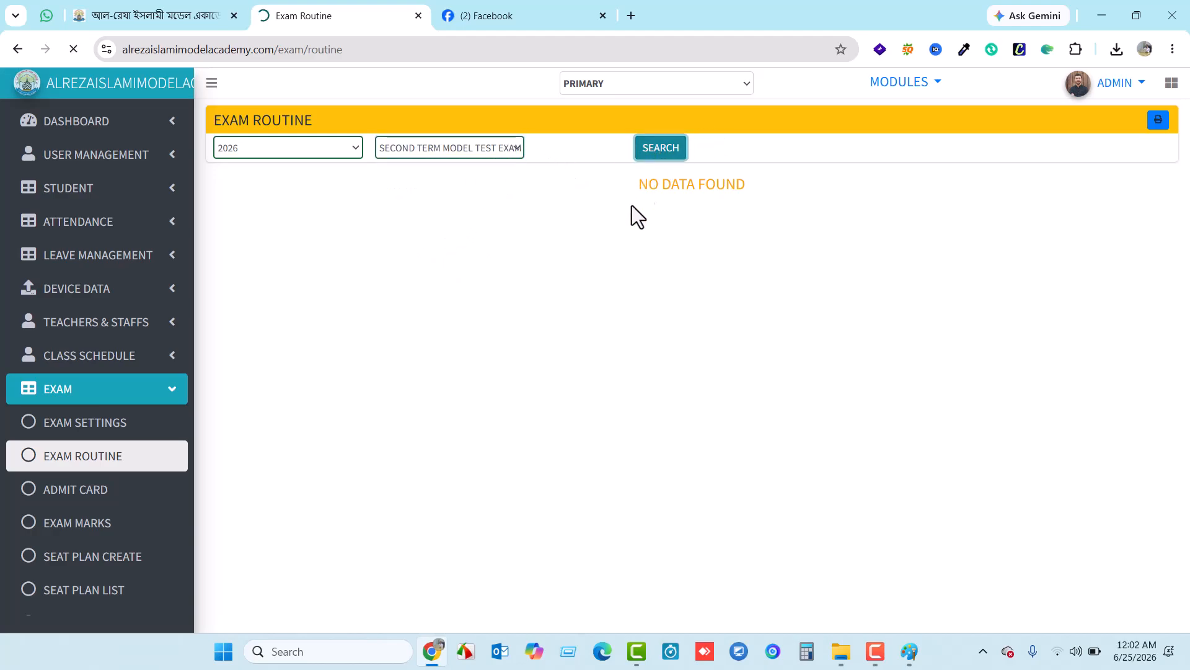
scroll(604, 314, "down", 1)
scroll(604, 314, "down", 1)
scroll(606, 335, "up", 3)
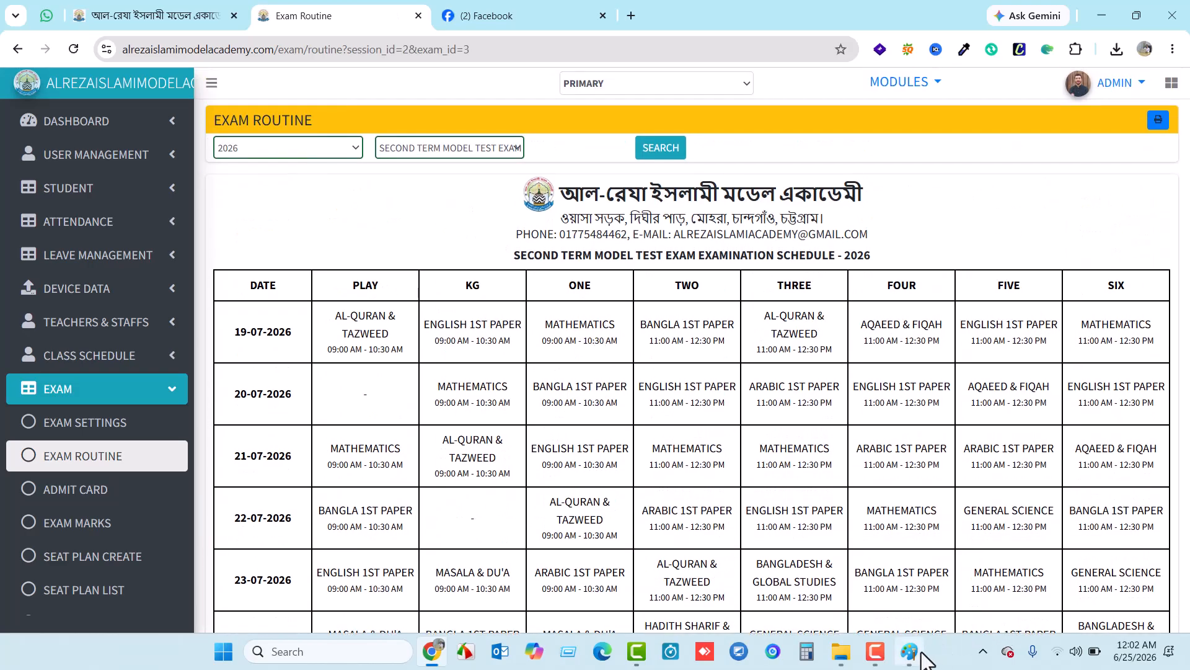
Switch to Paint, review the photographed paper routine in Exam Routine Raw, and close the image
left_click(912, 651)
scroll(520, 386, "down", 2)
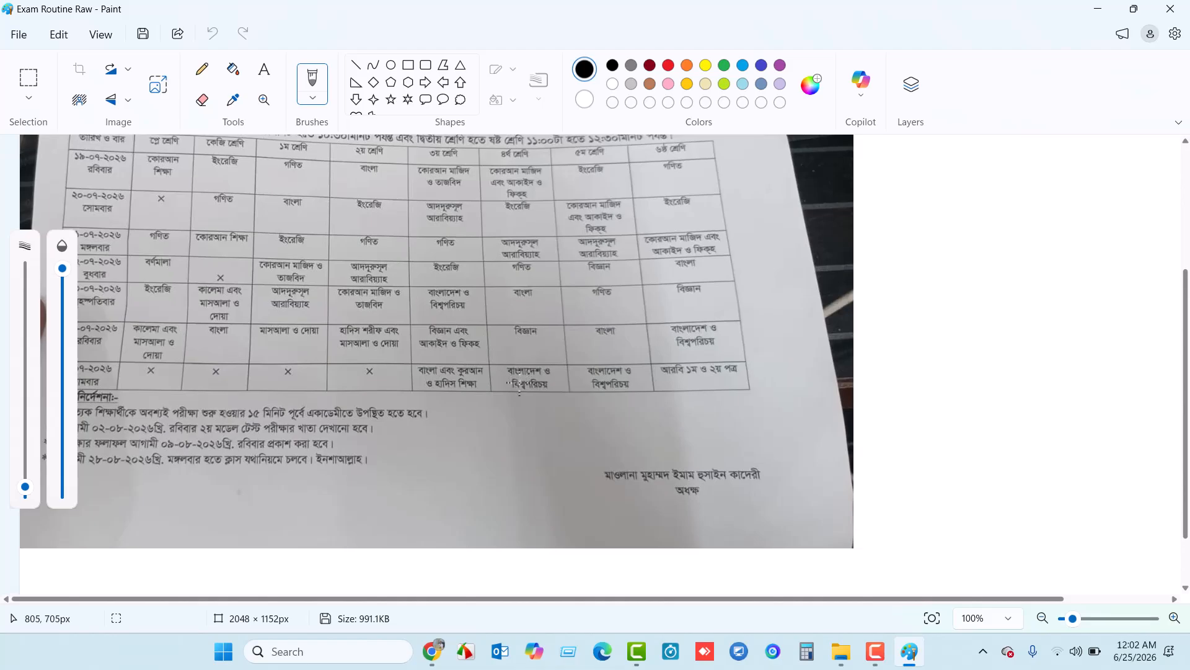
scroll(519, 391, "up", 4)
scroll(502, 392, "down", 4)
scroll(503, 391, "up", 2)
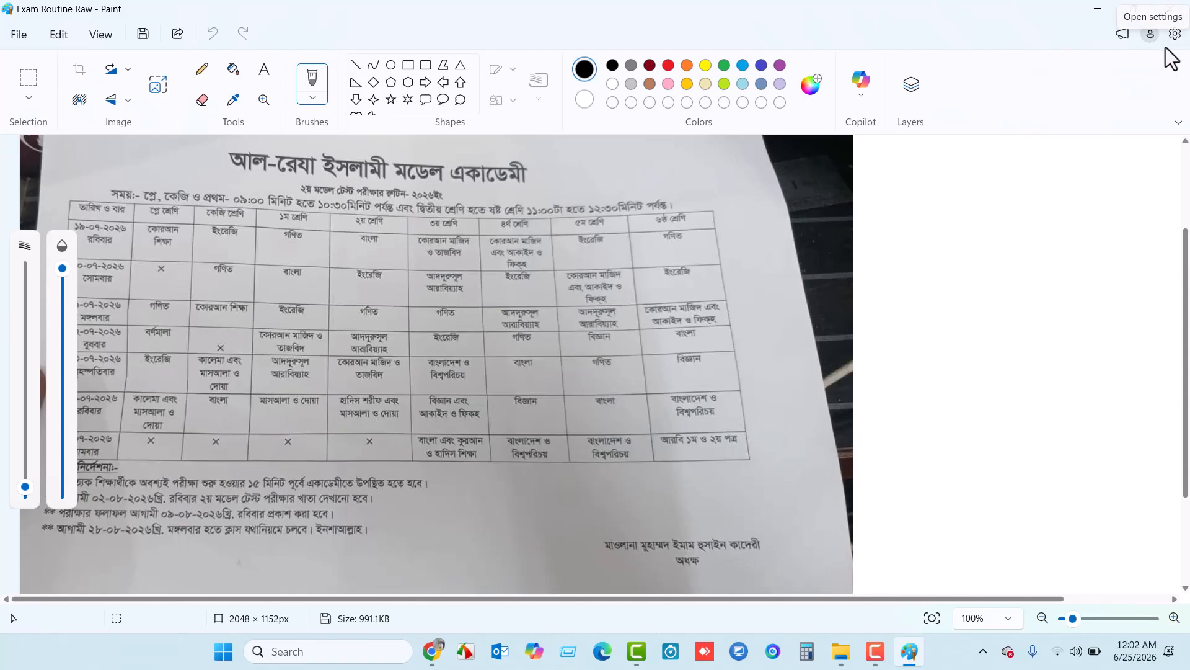
left_click(1172, 10)
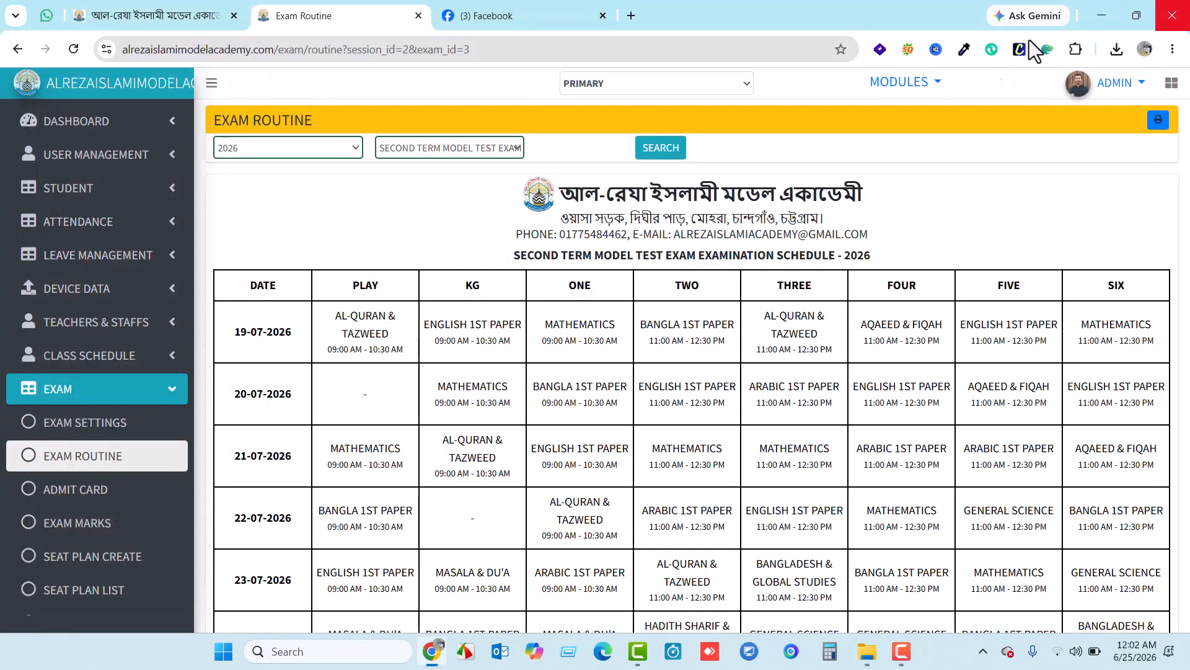
Examine the dates, subjects and times for each class in the generated exam schedule, including the column for class FOUR
scroll(673, 335, "down", 3)
scroll(679, 356, "up", 3)
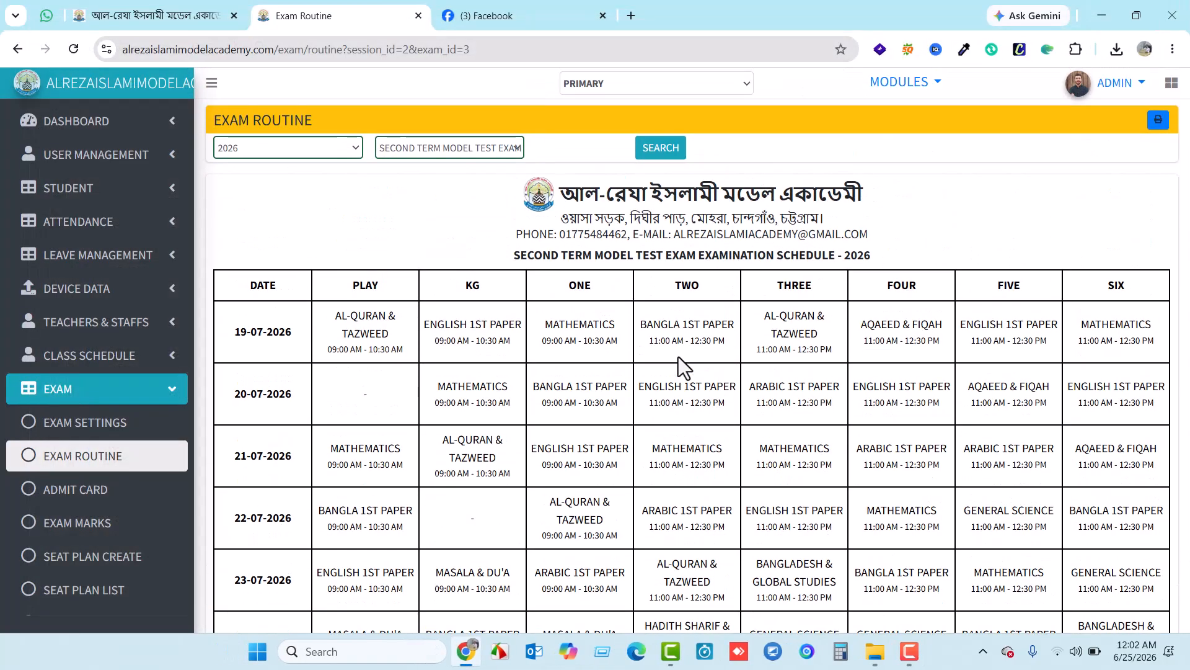
scroll(555, 289, "down", 2)
scroll(554, 288, "up", 1)
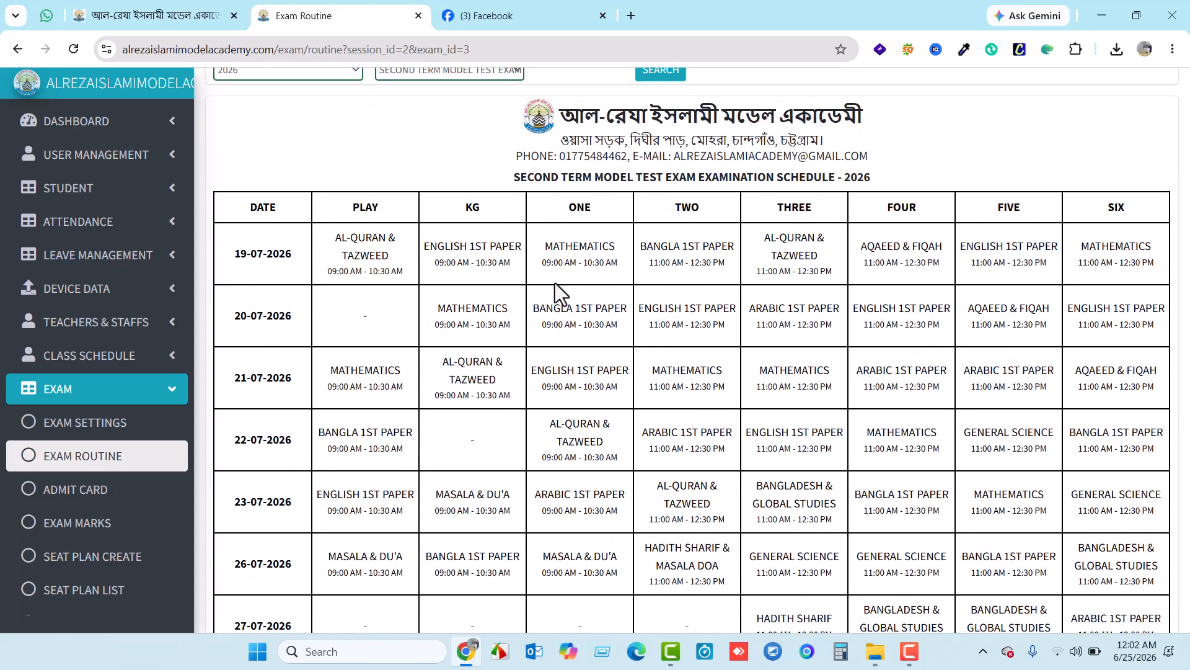
scroll(283, 359, "down", 1)
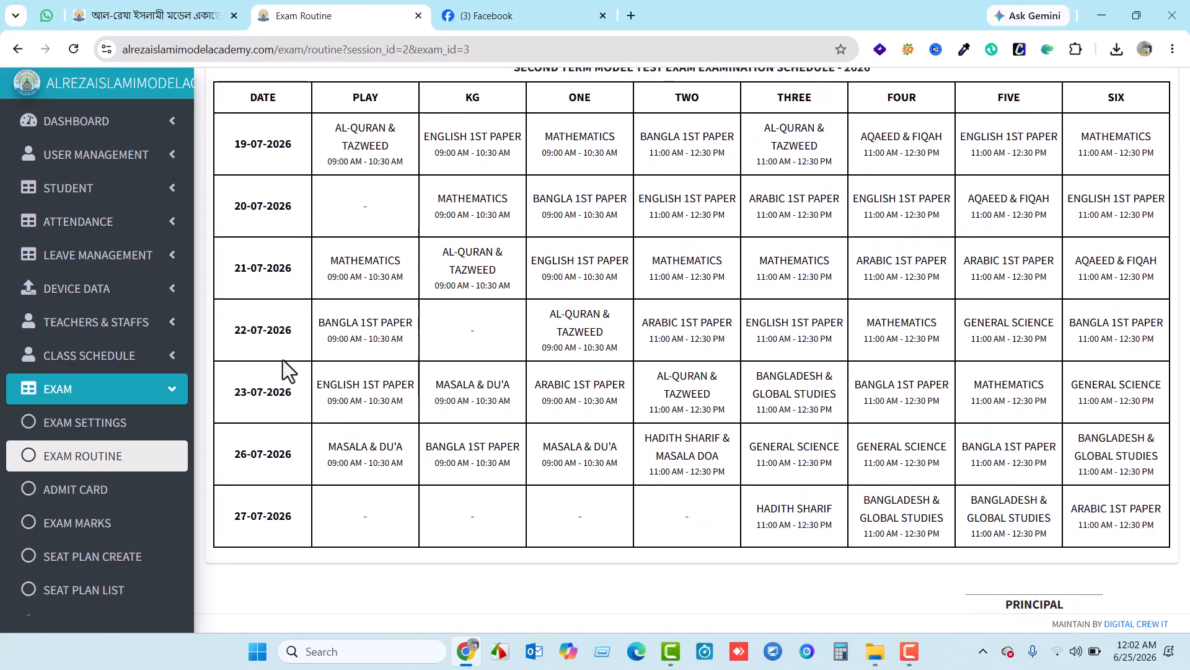
scroll(290, 370, "up", 2)
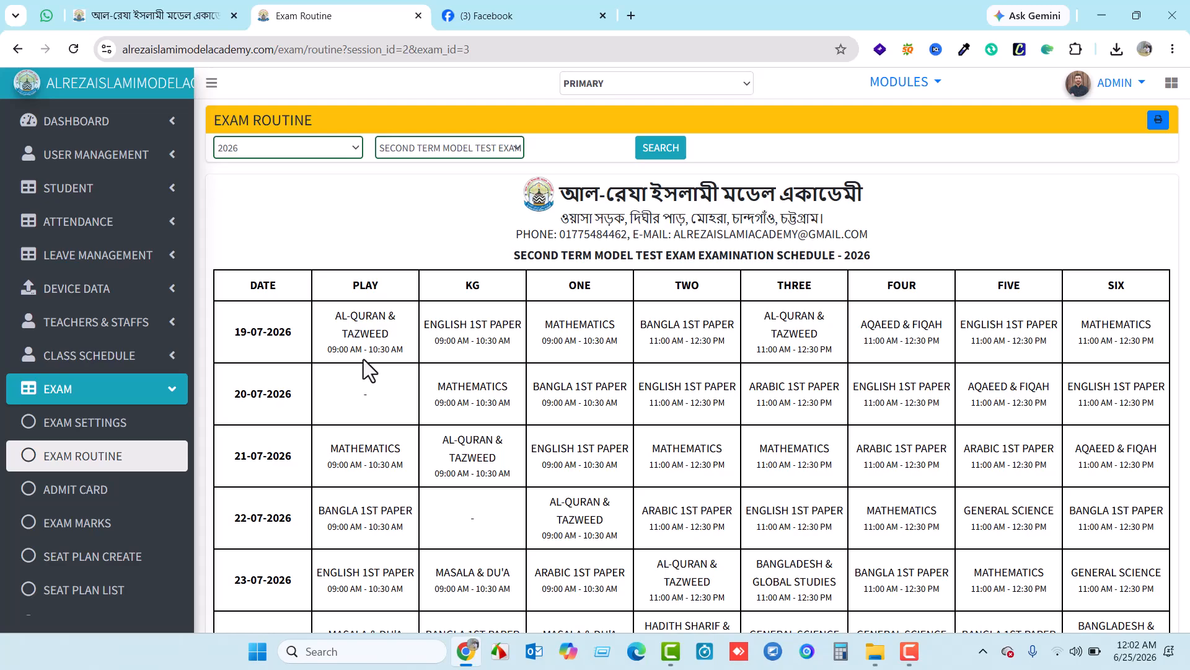
scroll(363, 359, "down", 3)
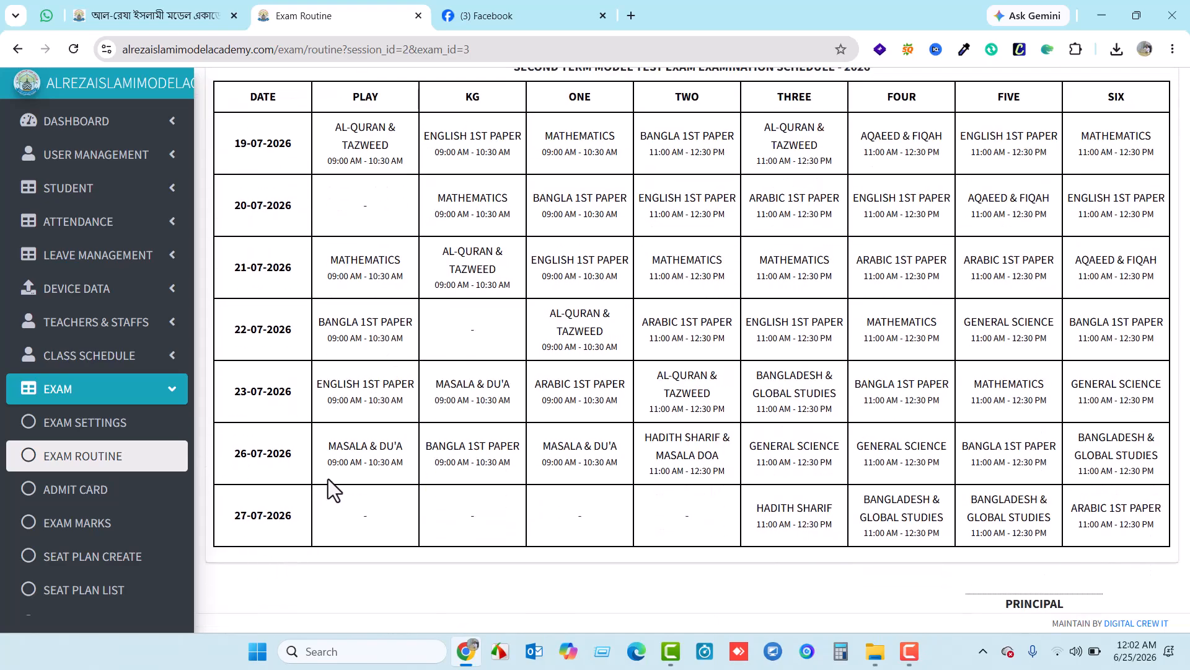
scroll(332, 476, "up", 1)
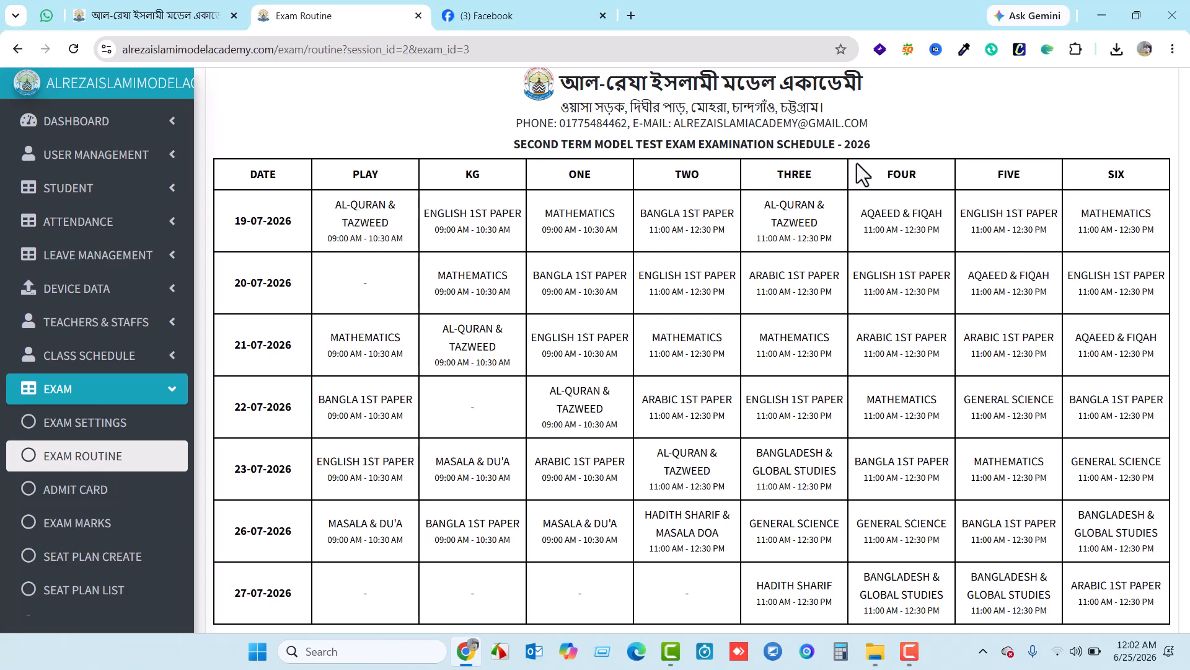
left_click_drag(919, 181, 920, 366)
left_click(926, 398)
Open the Admit Card page of the Exam module in a new browser tab
right_click(92, 499)
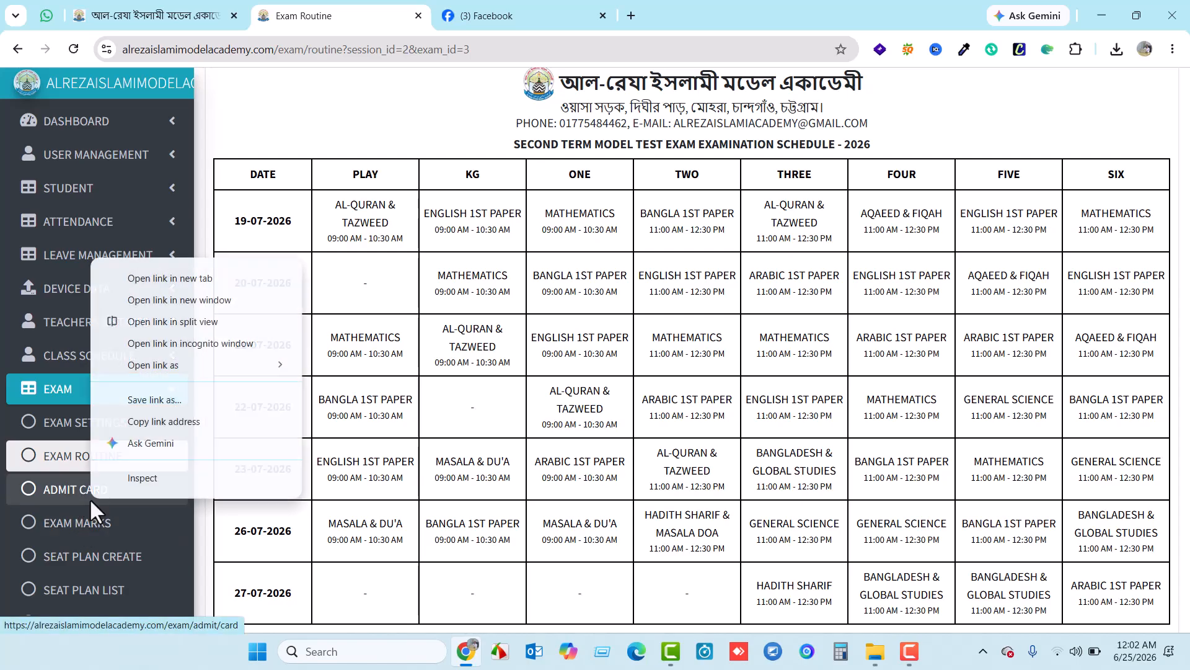
left_click(170, 276)
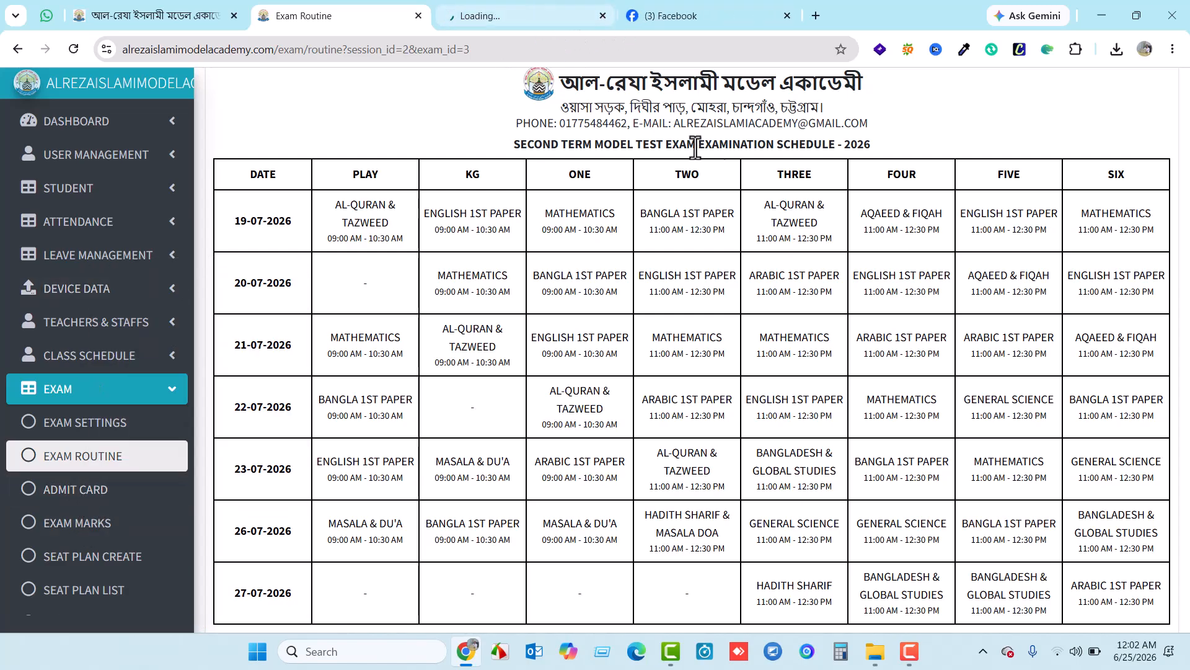
left_click(520, 18)
Generate and review one student's admit card for session 2026, SECOND TERM MODEL TEST EXAM and class FOUR, using a saved student ID
left_click(310, 152)
left_click(258, 214)
left_click(408, 154)
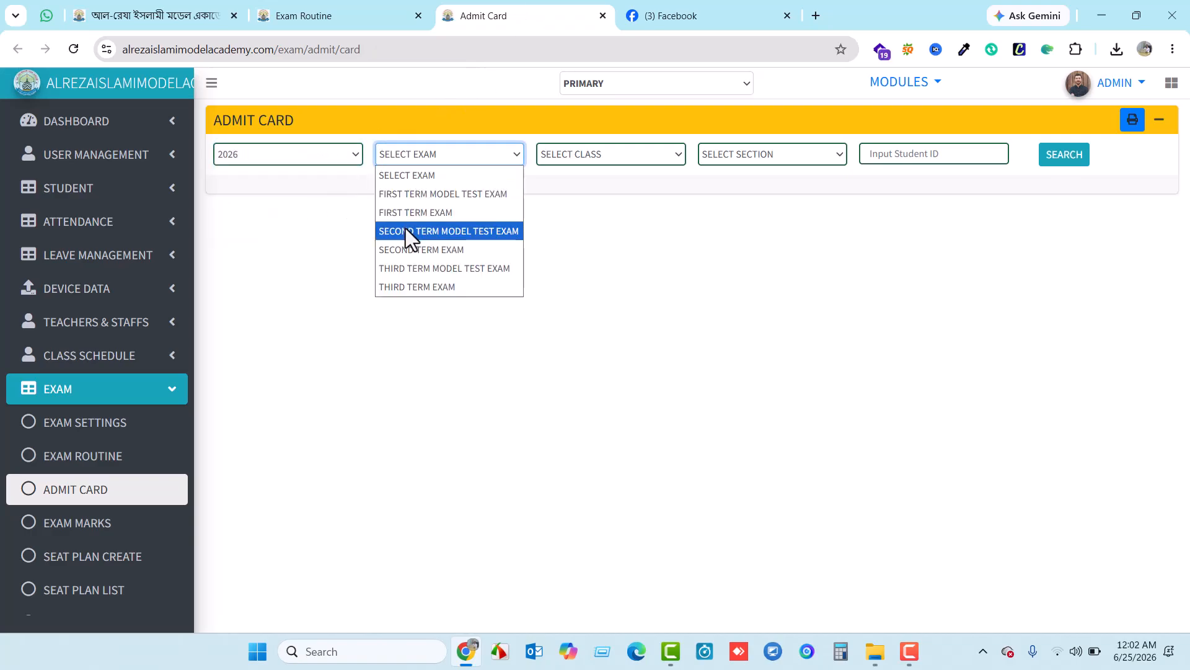
left_click(410, 231)
left_click(601, 155)
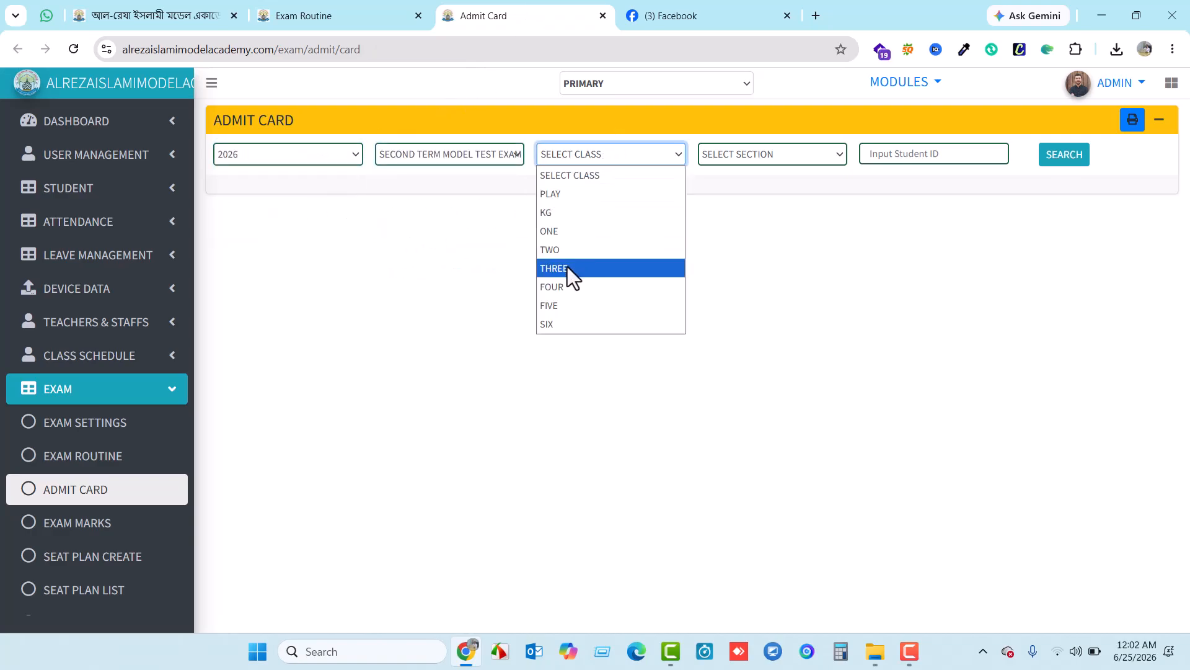
left_click(565, 287)
left_click(745, 155)
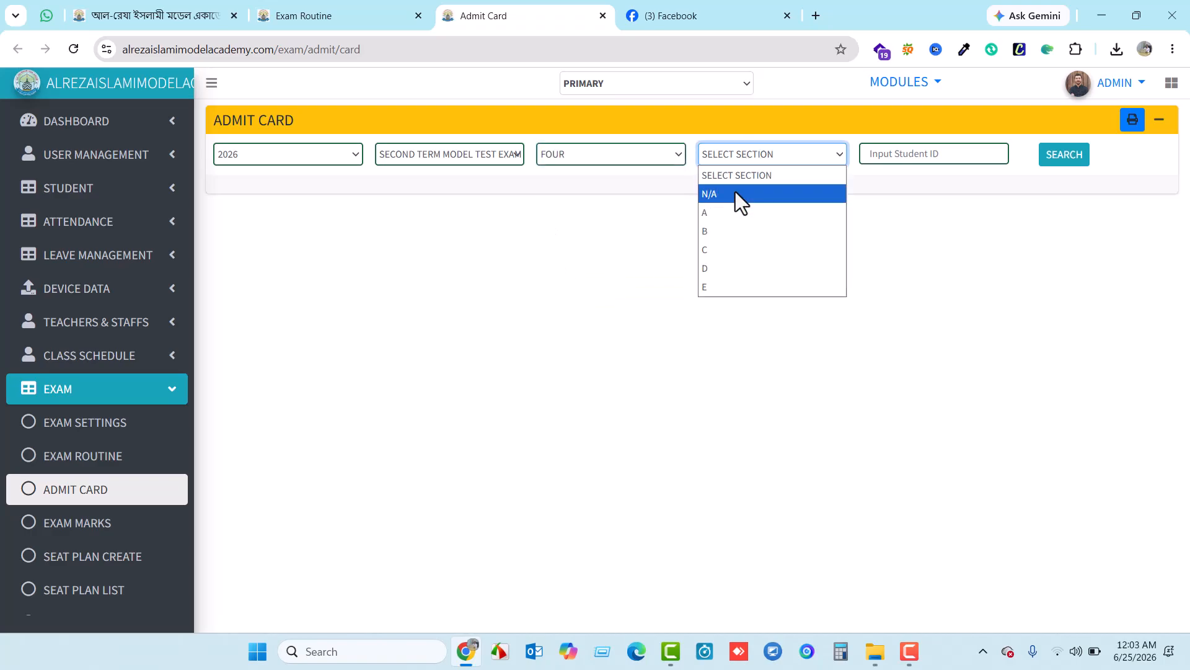
left_click(915, 154)
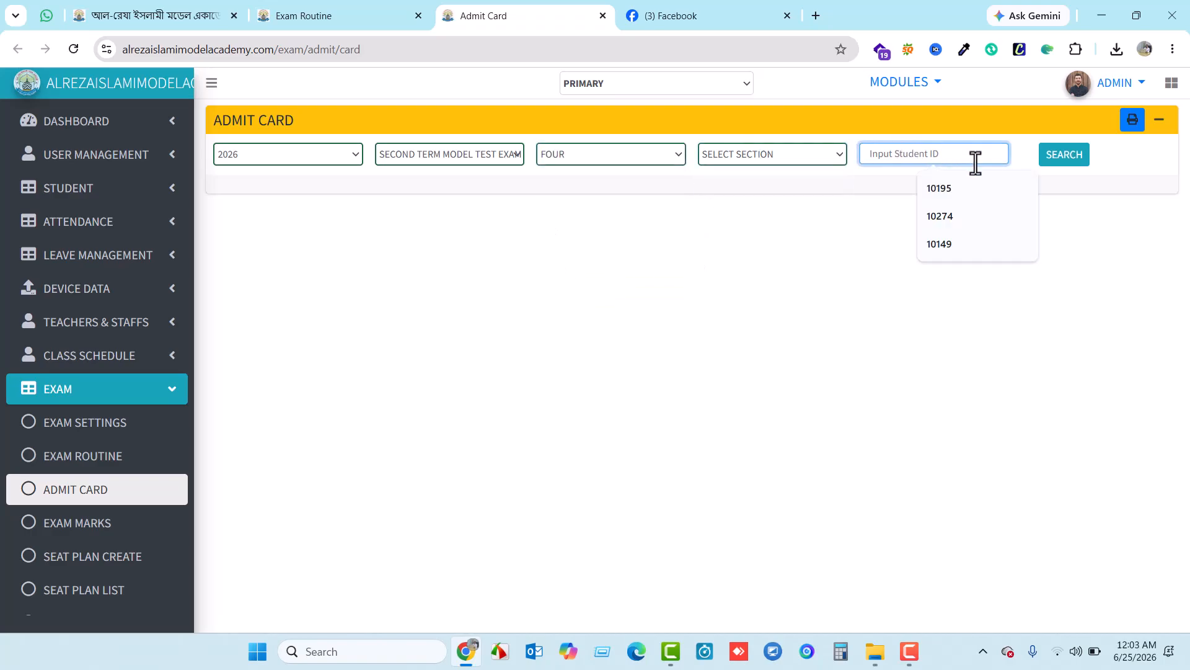
left_click(947, 240)
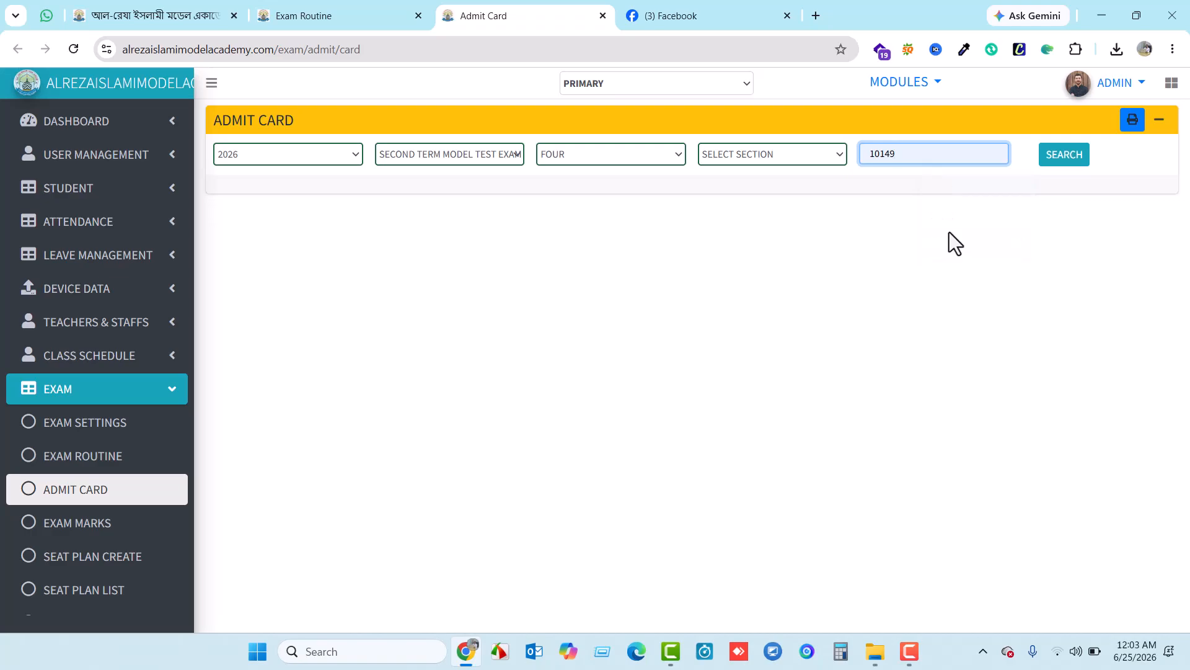
left_click(1062, 160)
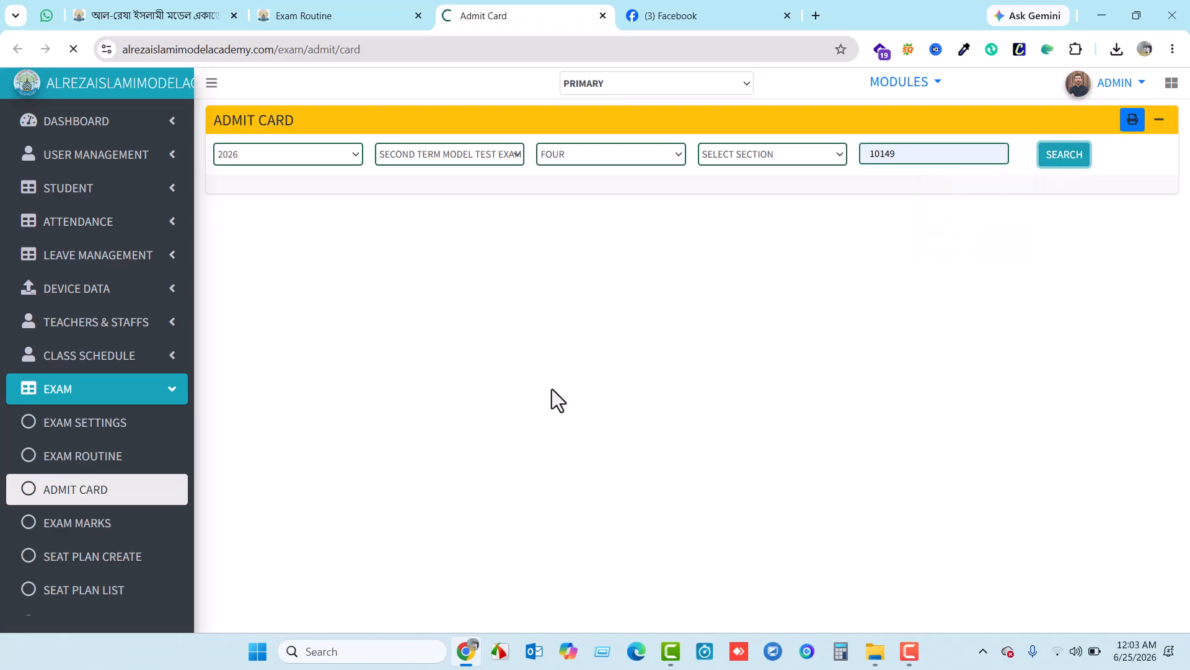
scroll(729, 315, "down", 1)
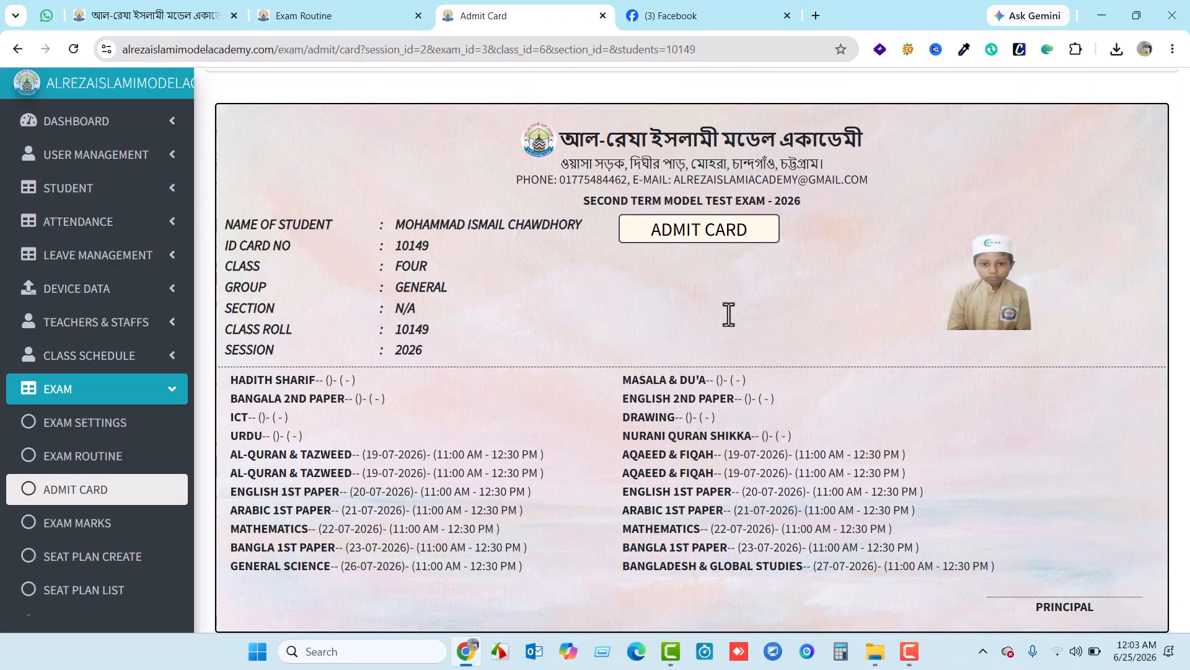
scroll(728, 315, "down", 2)
scroll(713, 316, "up", 2)
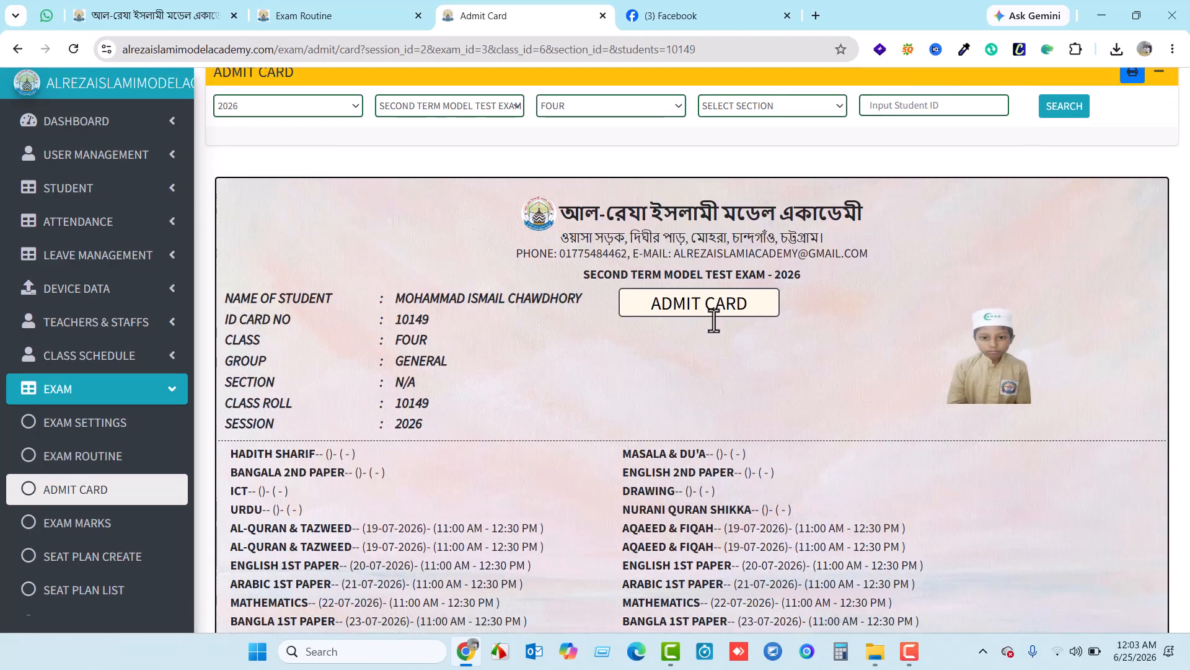
scroll(697, 271, "down", 1)
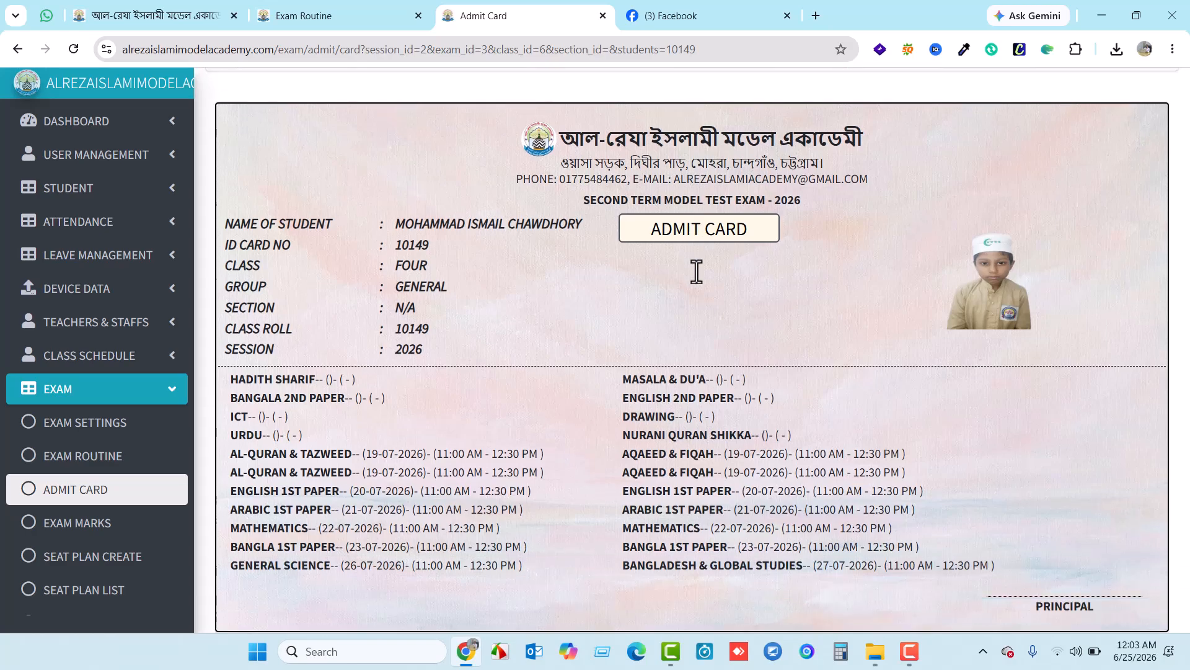
Generate the admit cards of all class FOUR students by searching with the student ID left empty
scroll(698, 273, "up", 1)
scroll(703, 279, "down", 2)
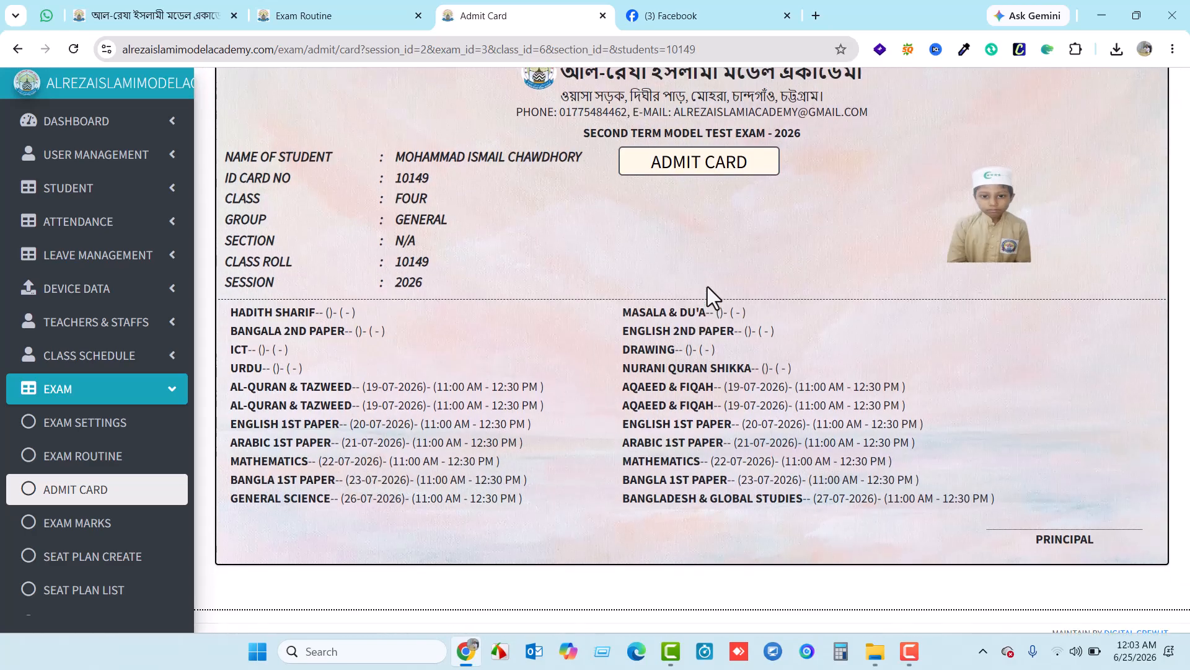
scroll(708, 287, "up", 3)
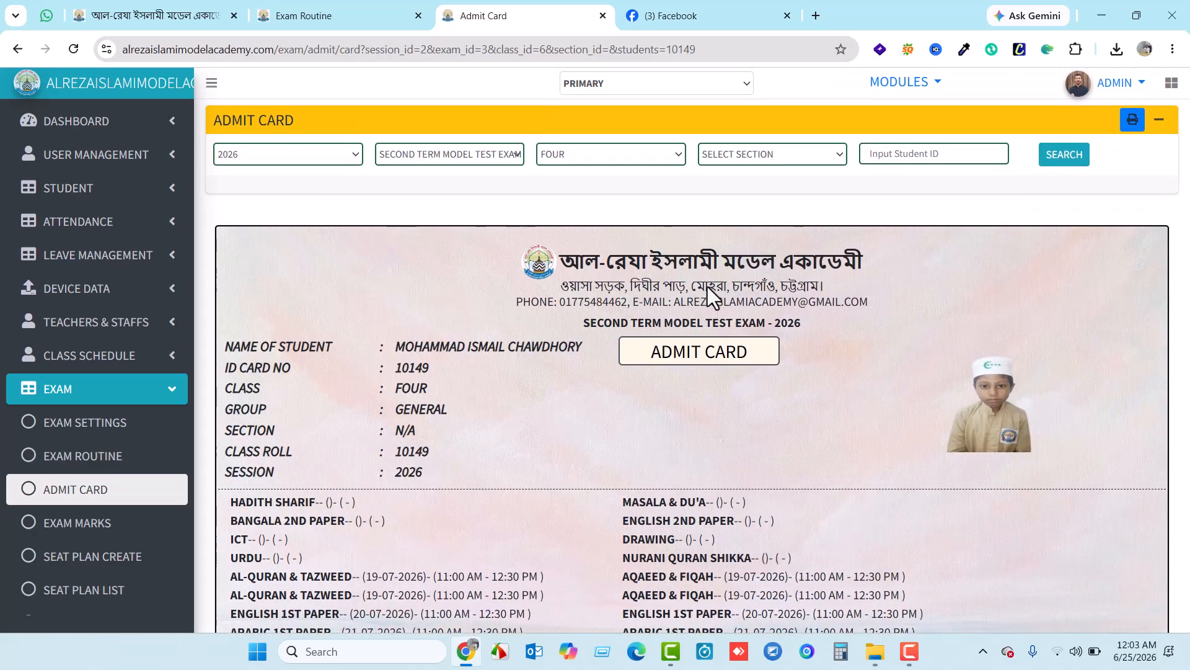
scroll(708, 287, "down", 2)
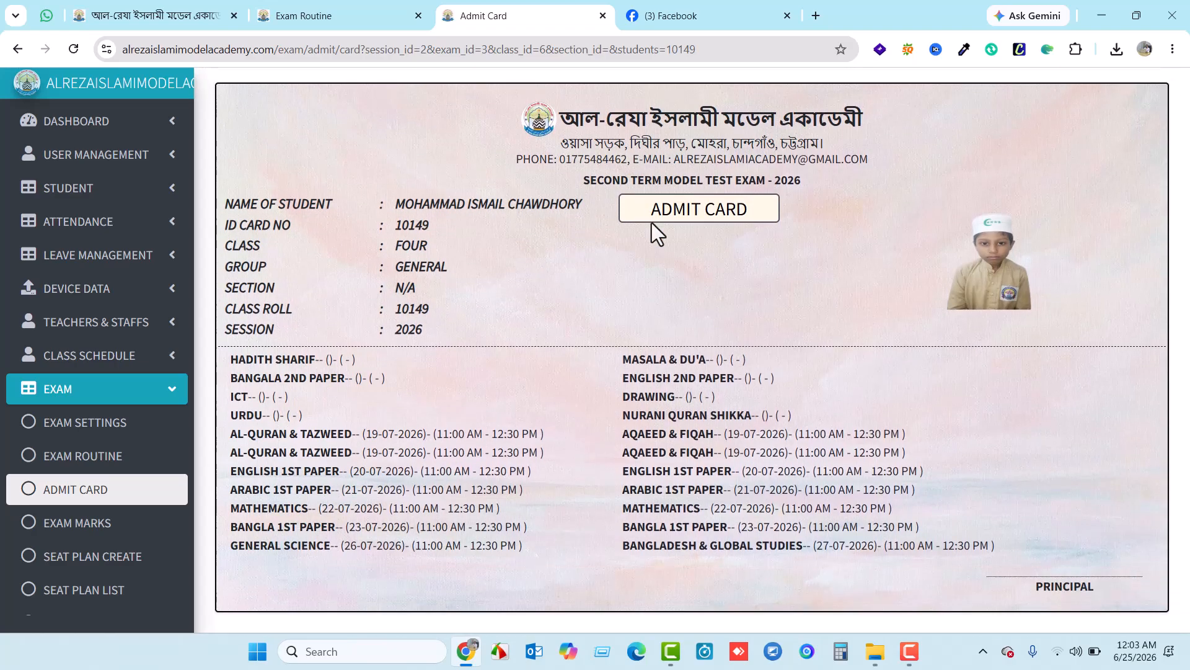
scroll(669, 243, "up", 2)
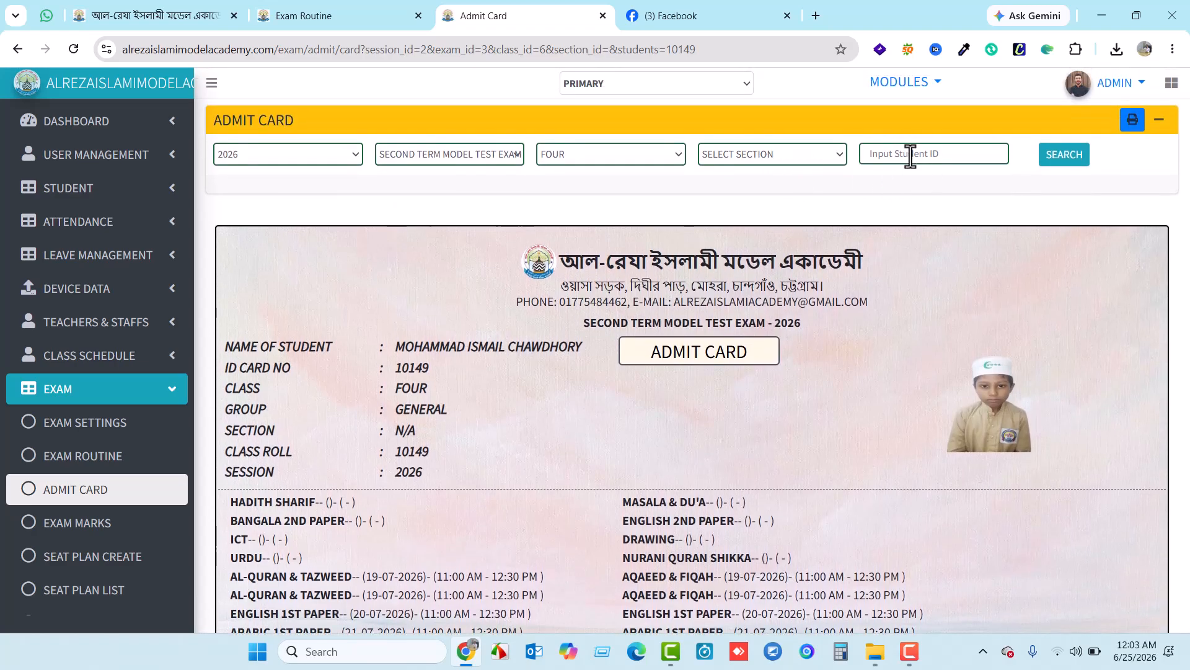
left_click(910, 157)
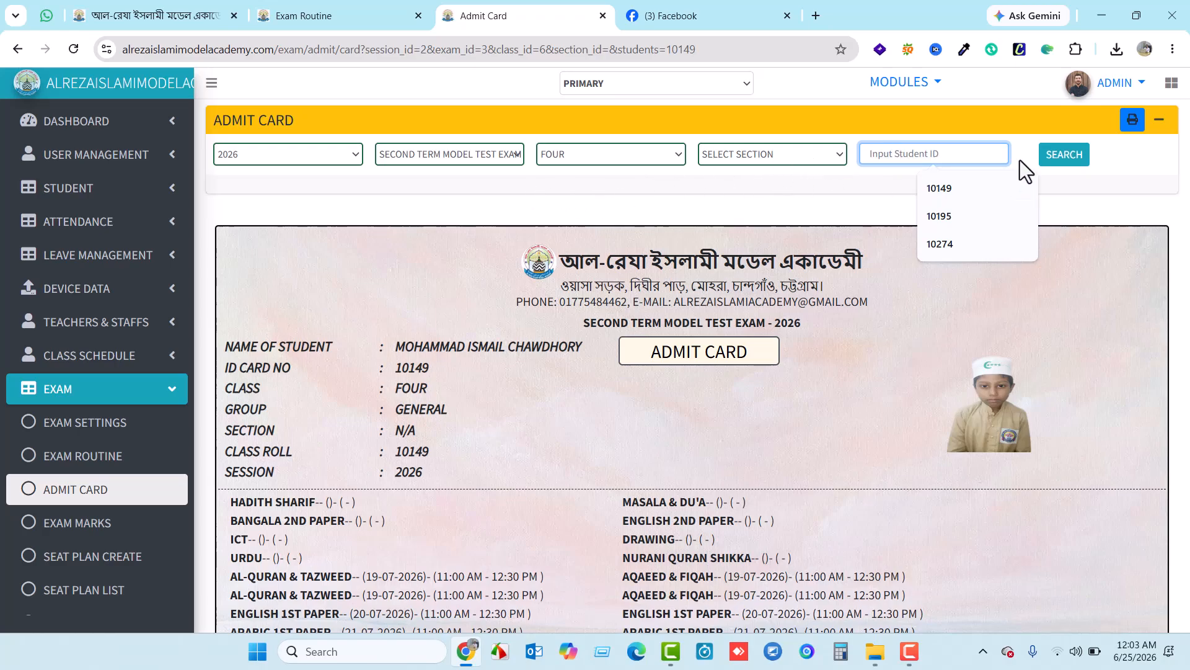
left_click(1062, 159)
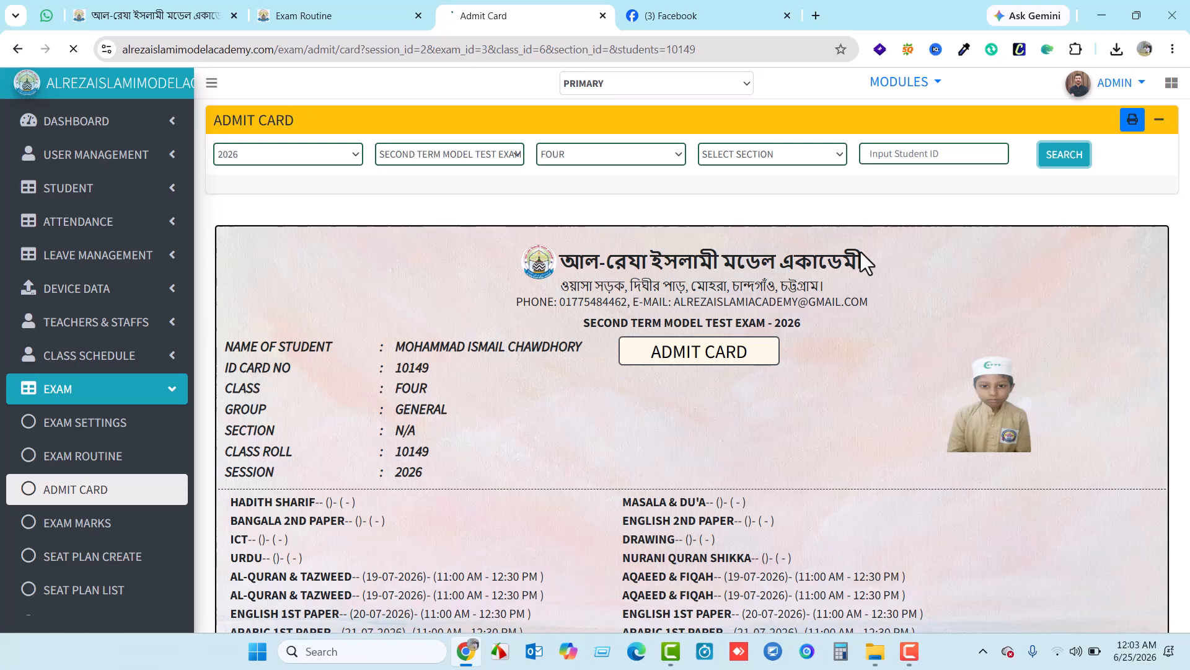
Look through the generated class FOUR admit cards, checking each student's details, photo and exam dates
scroll(690, 291, "down", 13)
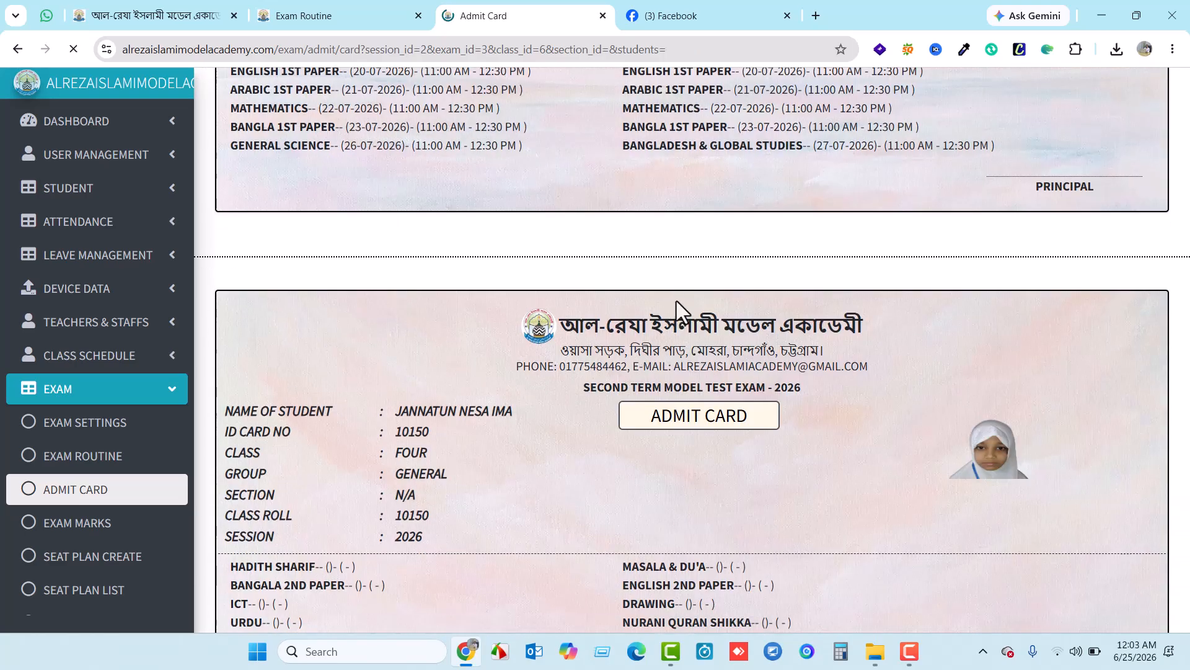
scroll(679, 300, "up", 3)
scroll(680, 300, "down", 4)
scroll(679, 301, "up", 1)
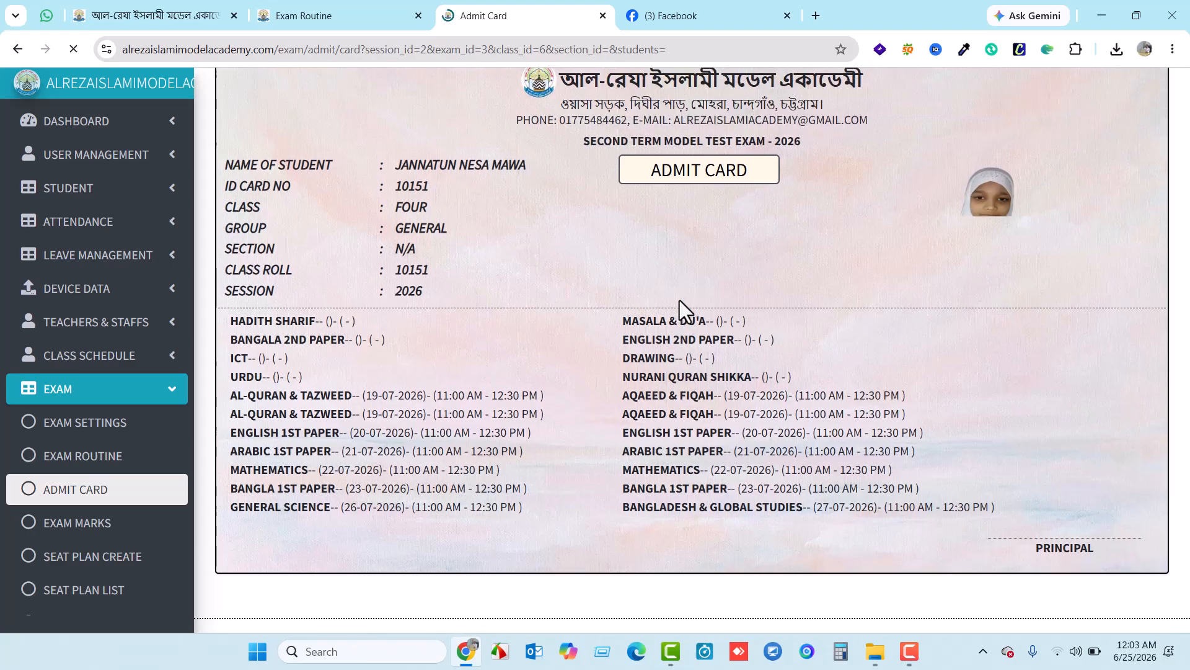
scroll(679, 300, "down", 15)
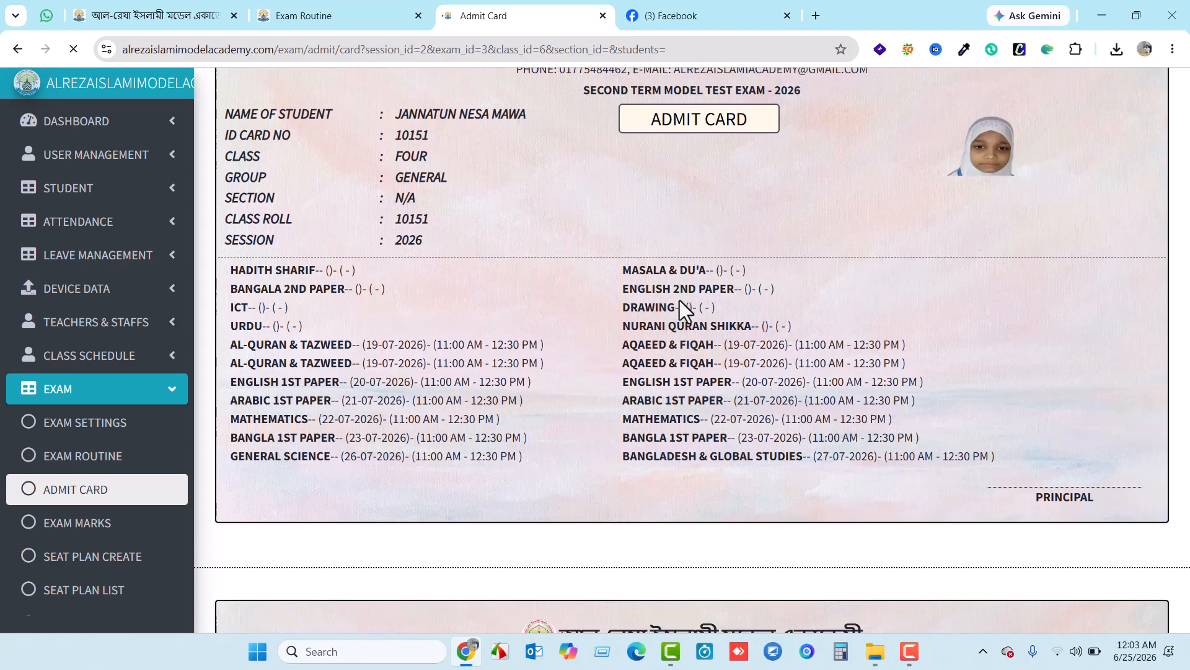
scroll(682, 318, "down", 20)
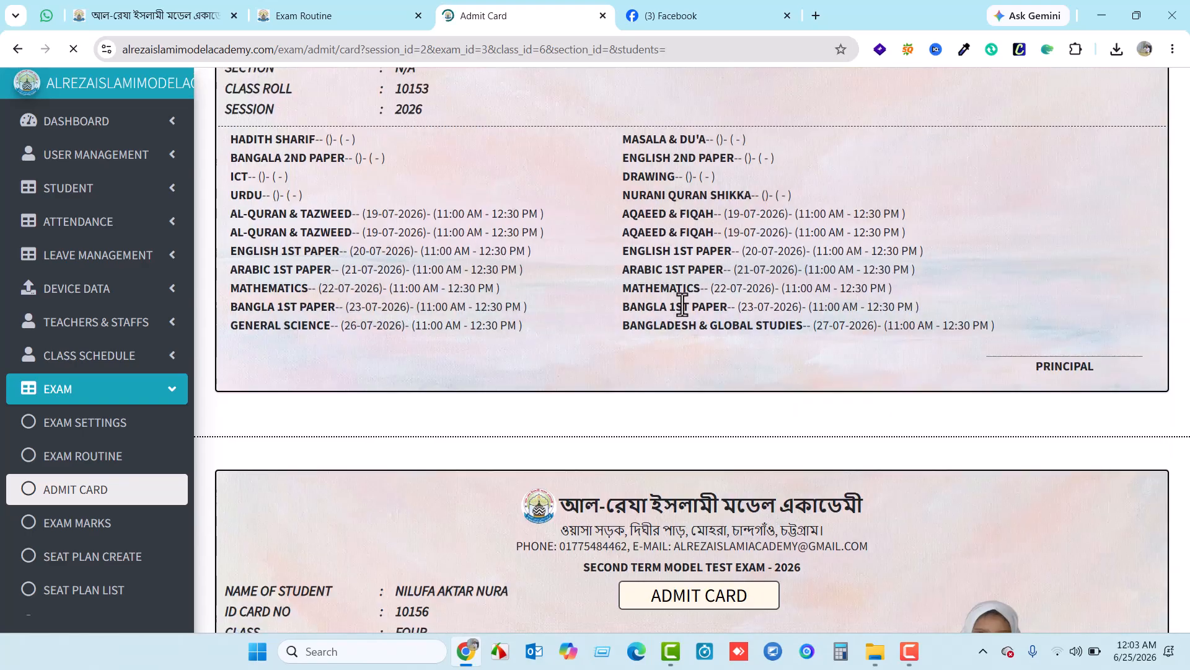
scroll(686, 305, "up", 6)
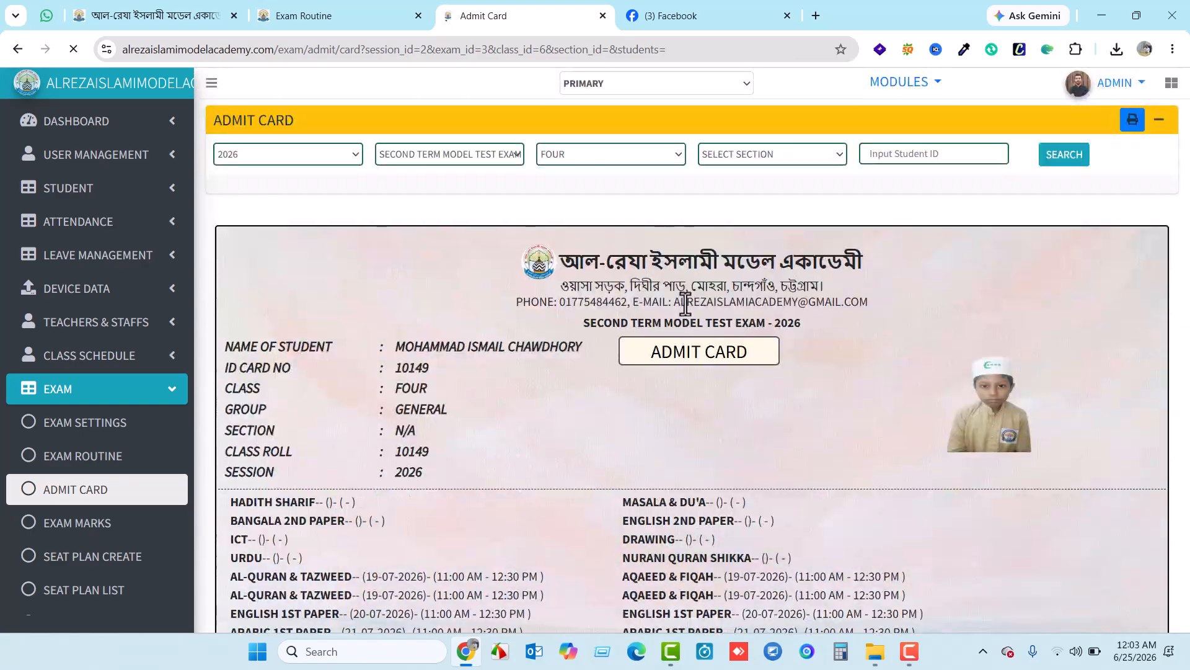
Print all the admit cards to a PDF named Admit Card in the Class Routine Review folder, replacing the existing file
left_click(1132, 119)
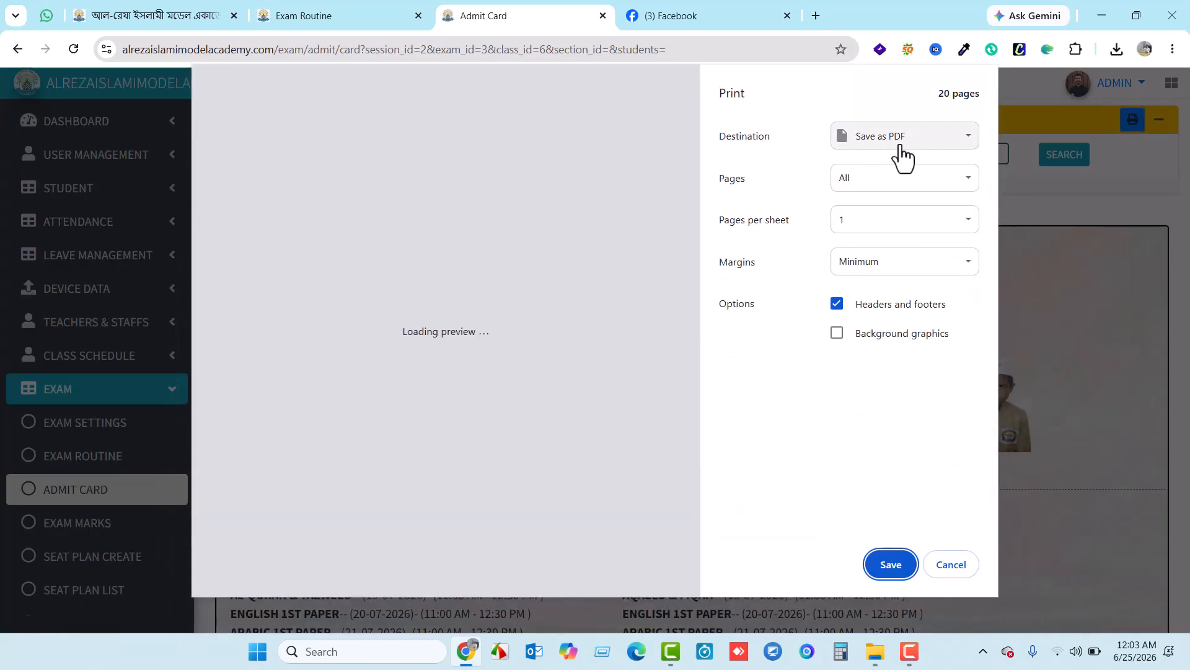
scroll(505, 285, "down", 5)
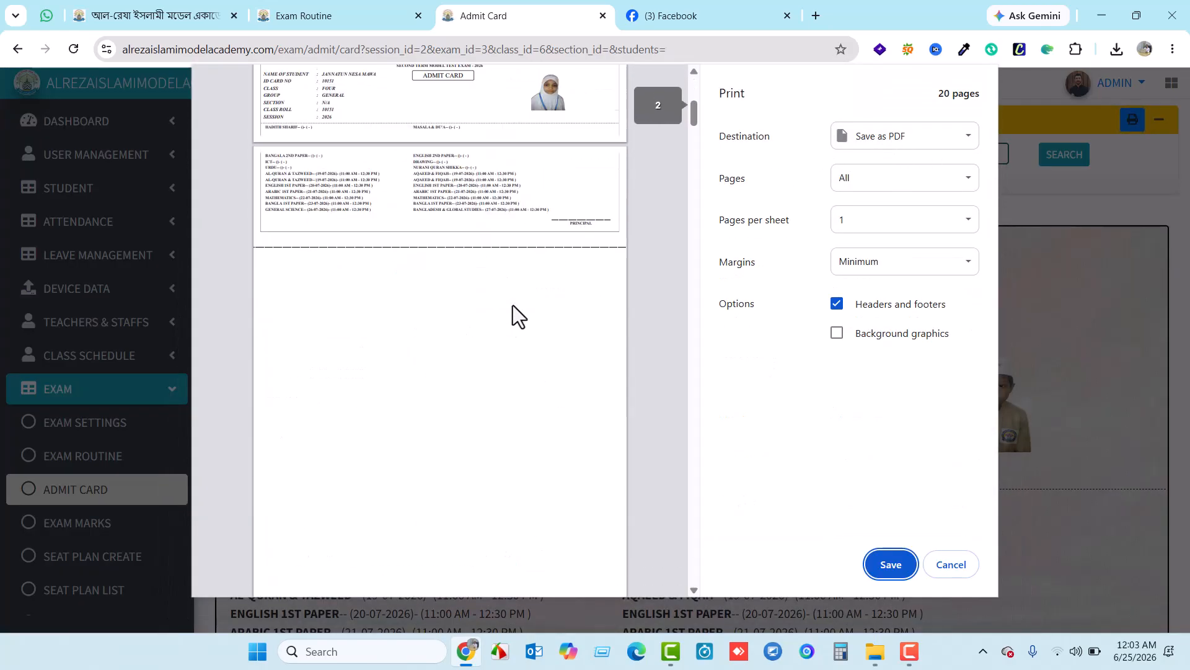
scroll(512, 307, "down", 4)
left_click(884, 566)
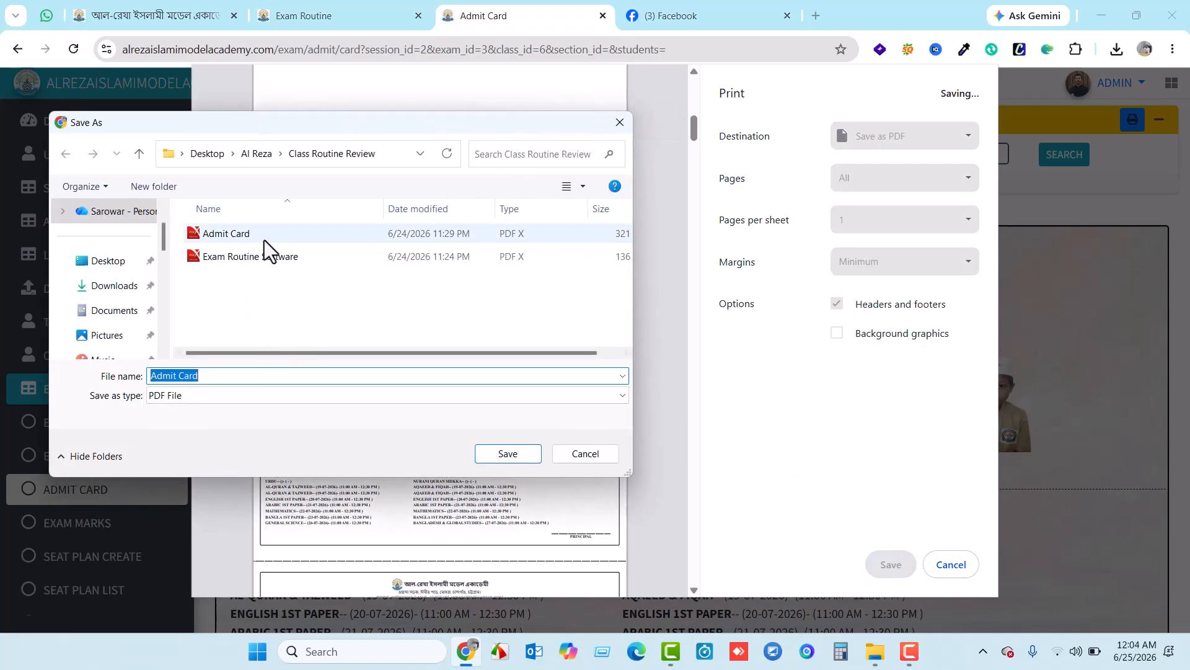
left_click(235, 234)
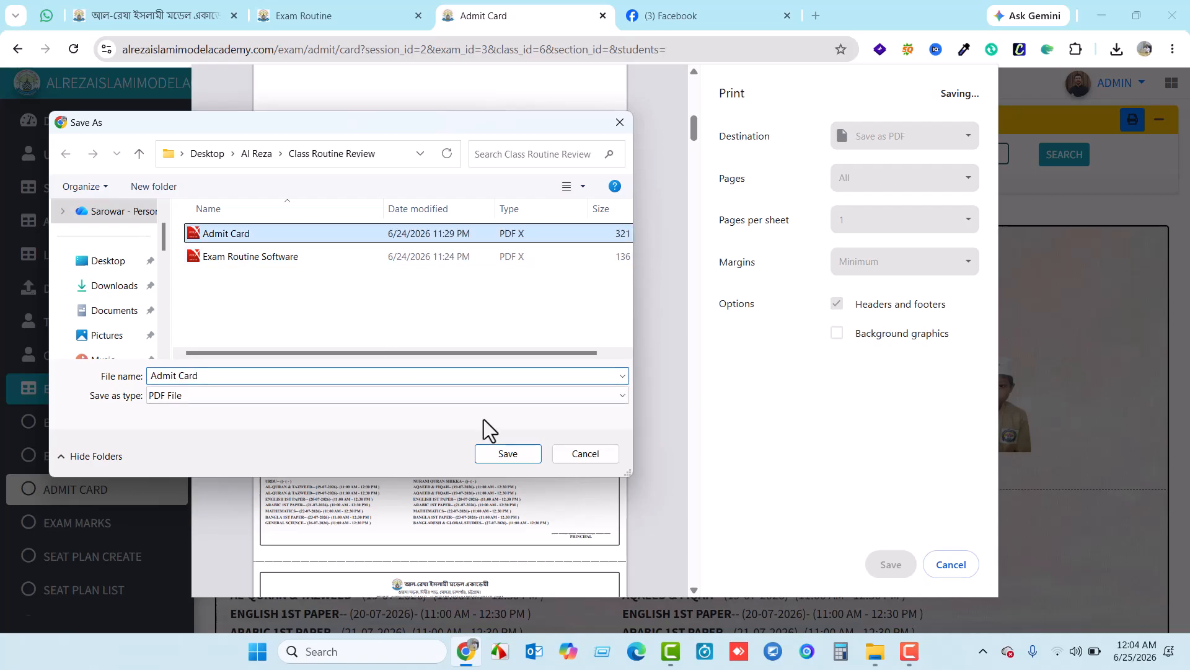
left_click(501, 459)
left_click(642, 327)
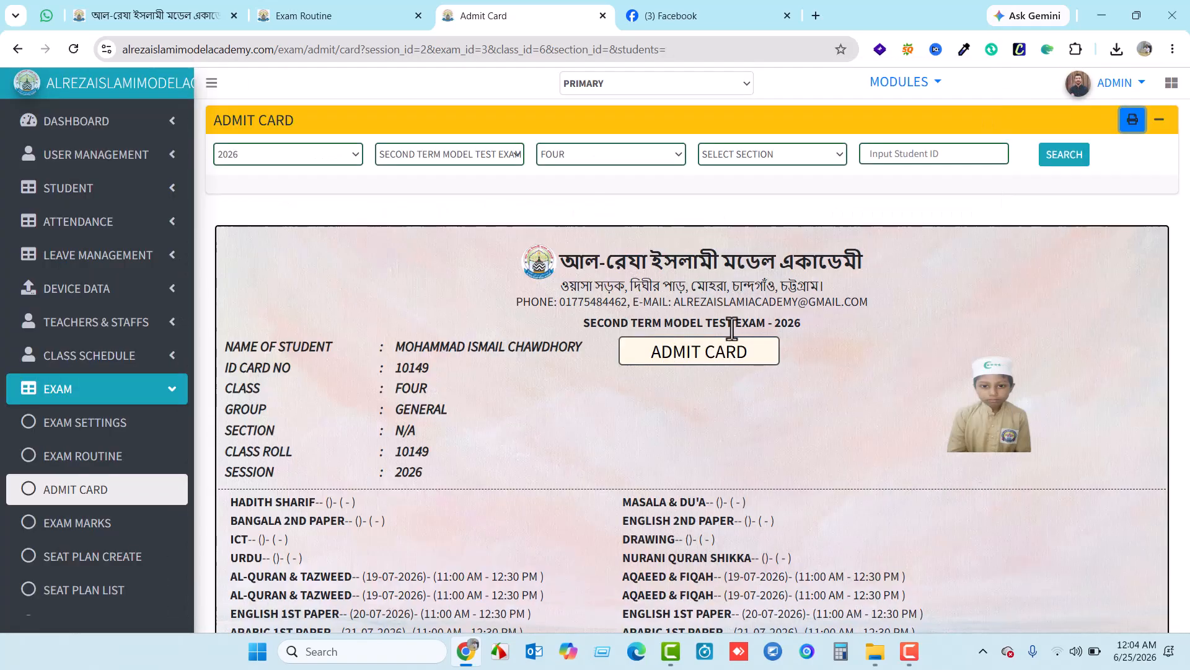
Switch to the Class Routine Review folder, open the Admit Card PDF in PDF X, review its pages and close it
left_click(1095, 16)
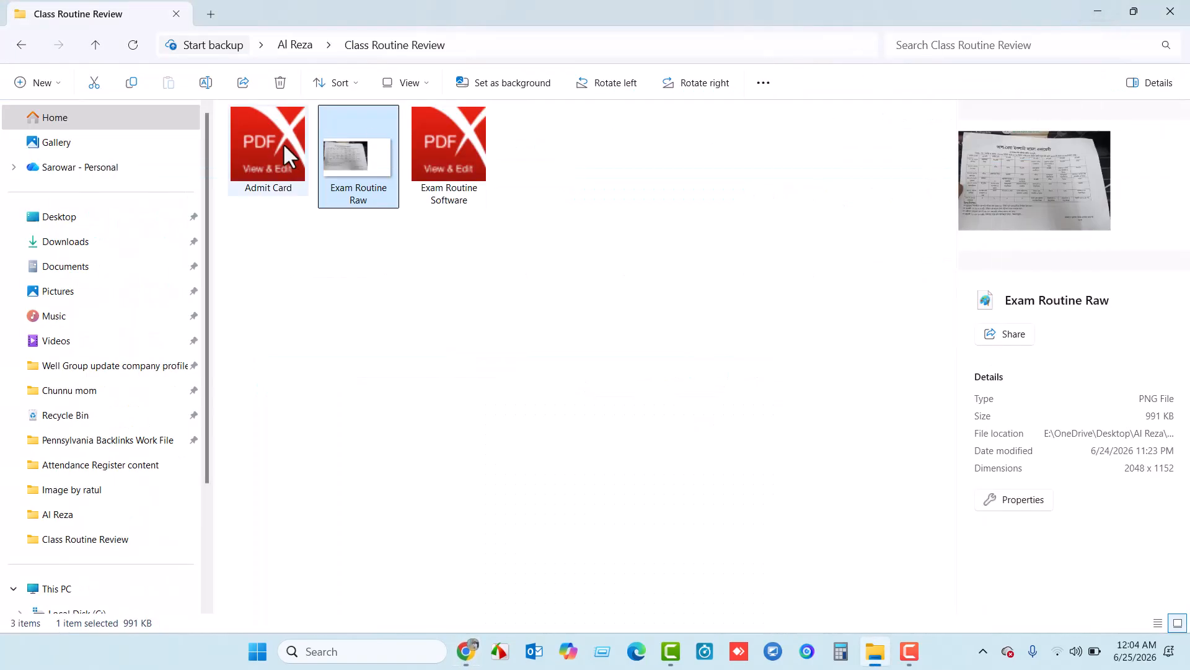
left_click(269, 151)
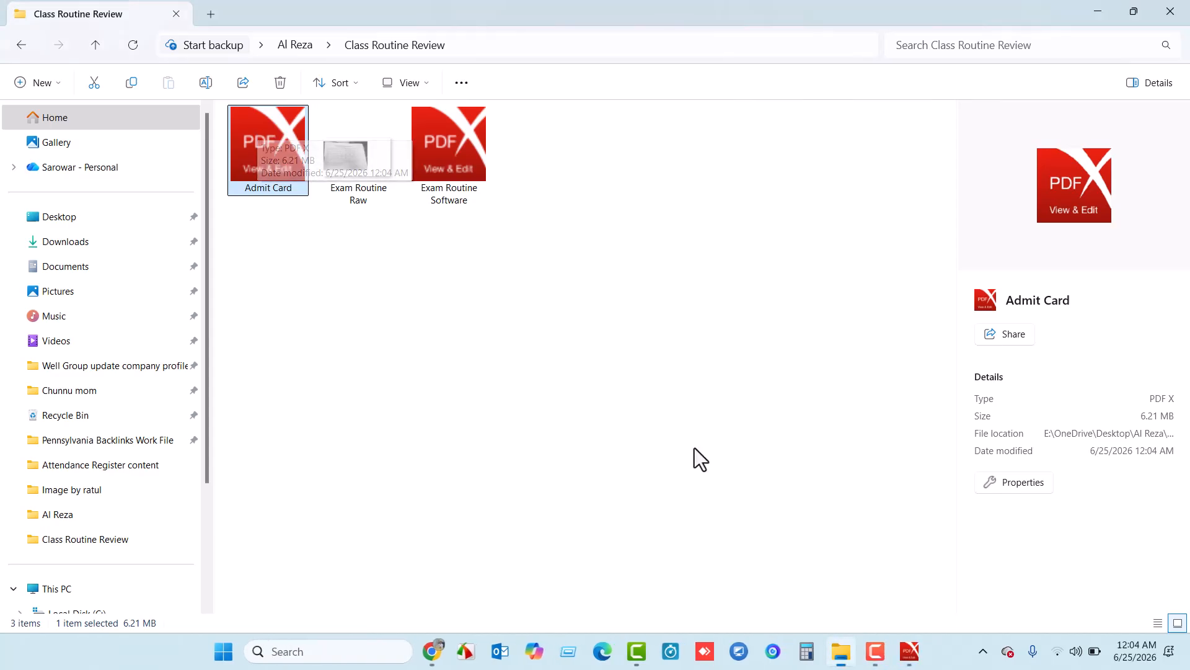
left_click(903, 615)
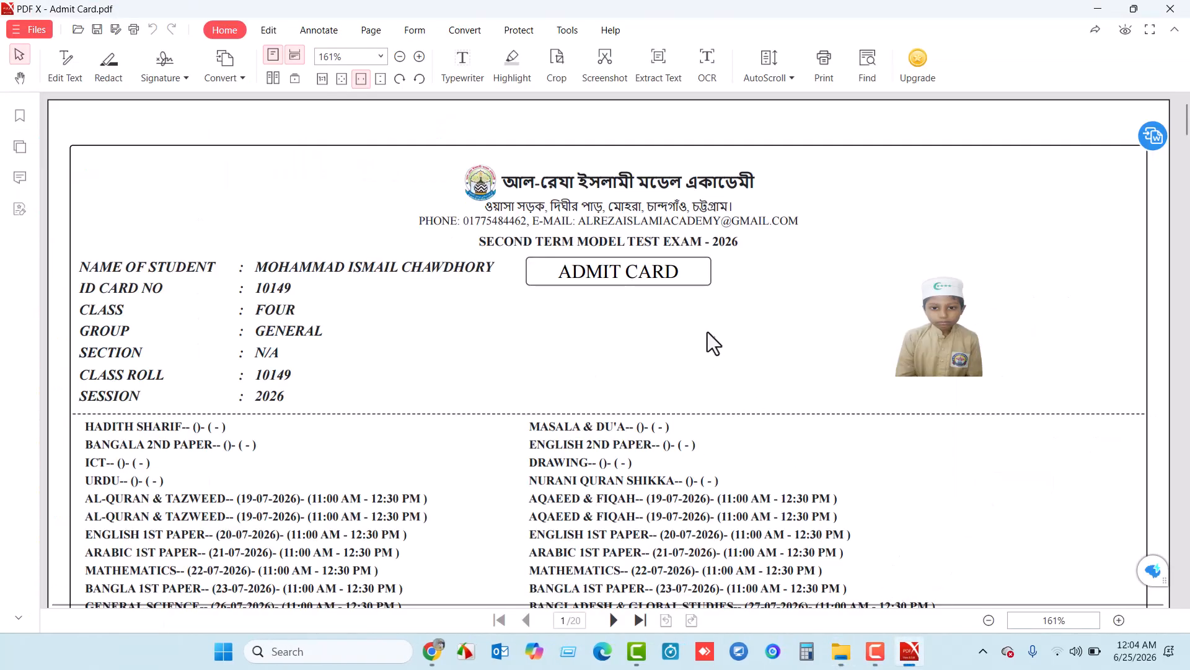
scroll(713, 341, "down", 10)
scroll(711, 403, "down", 10)
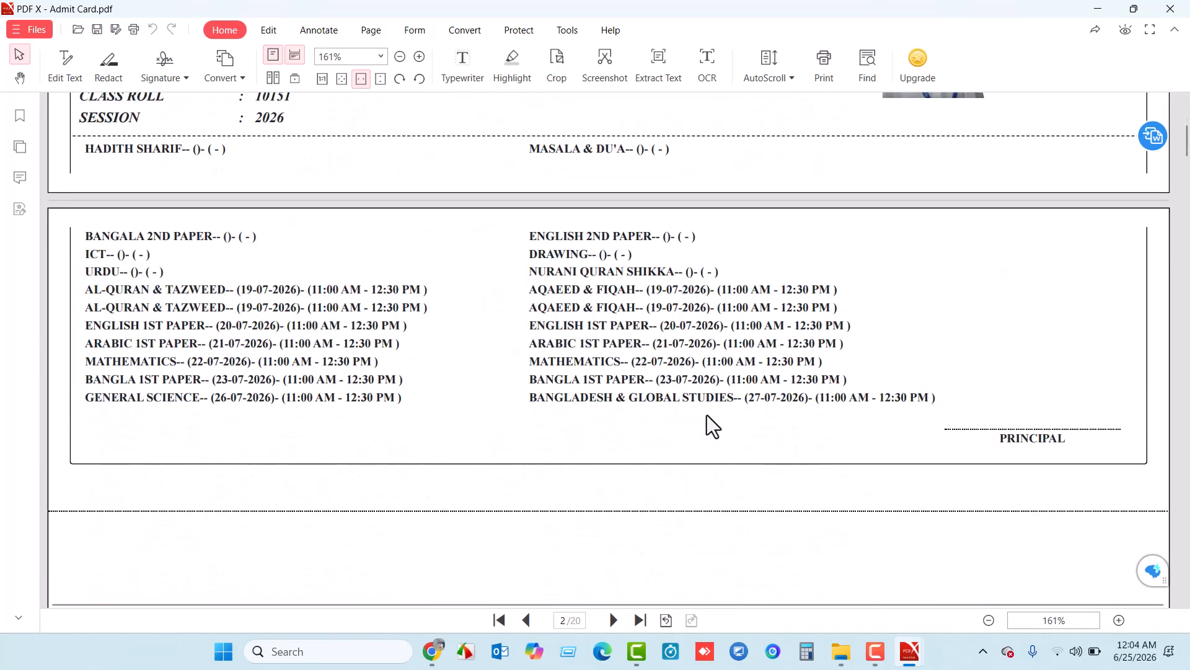
scroll(711, 429, "down", 5)
scroll(713, 441, "up", 8)
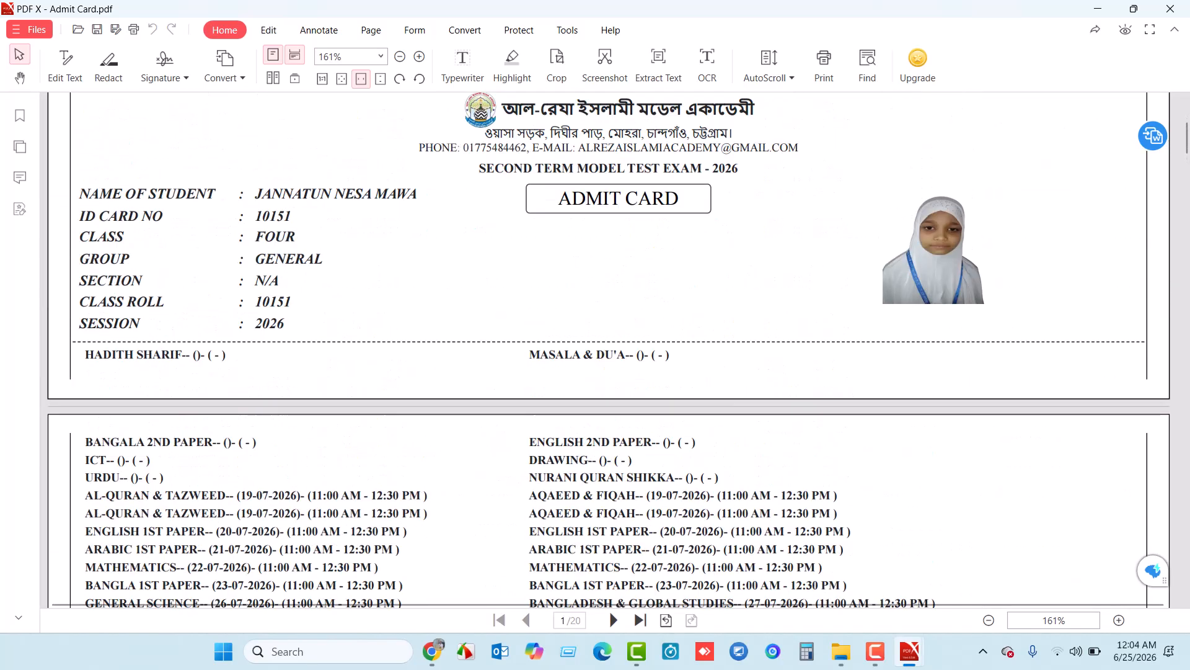
scroll(686, 338, "down", 5)
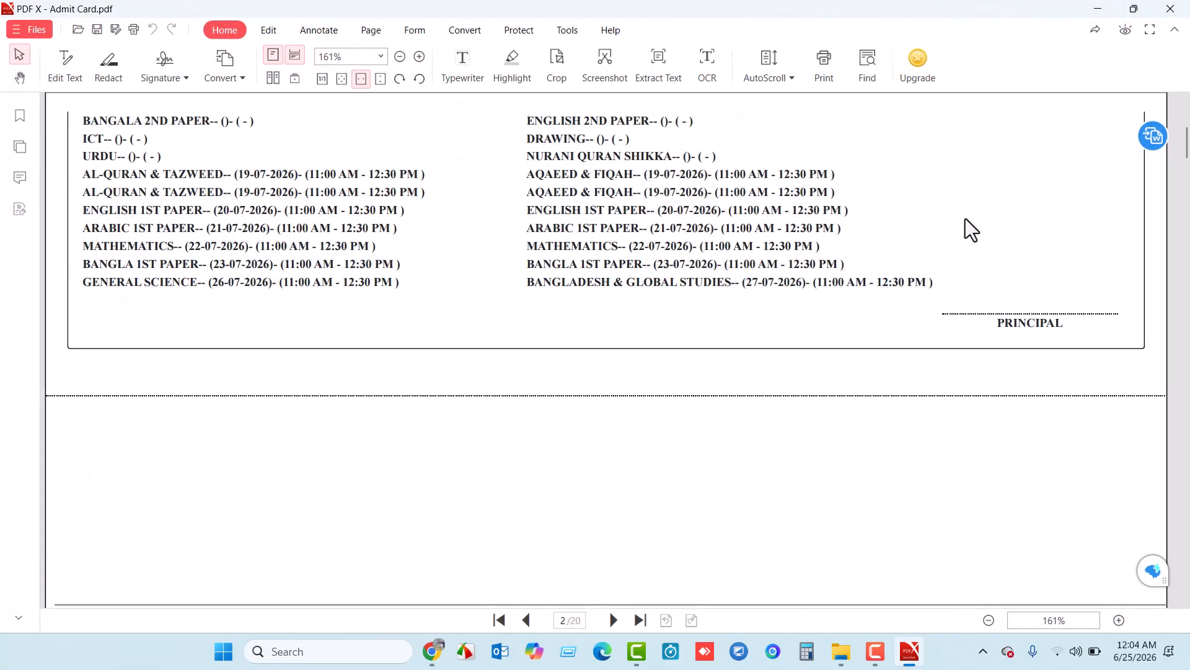
left_click(1171, 9)
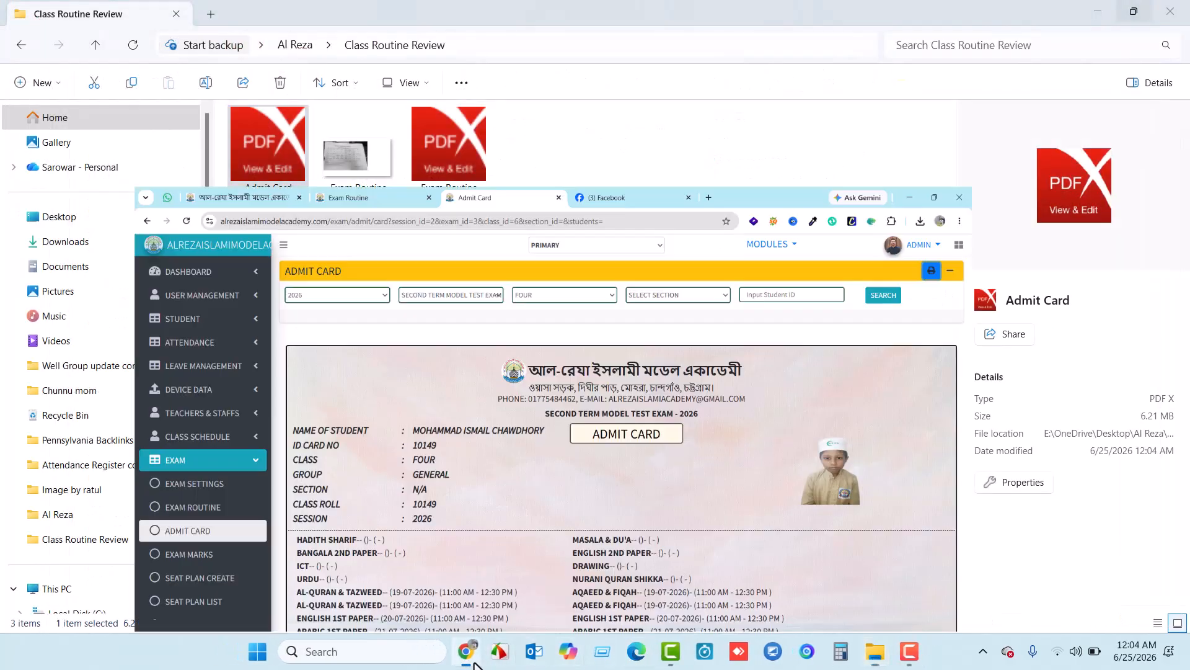
Switch back to Chrome and examine the subject dates and times on the first admit card, from AL-QURAN & TAZWEED to MATHEMATICS
left_click(466, 651)
scroll(530, 396, "down", 4)
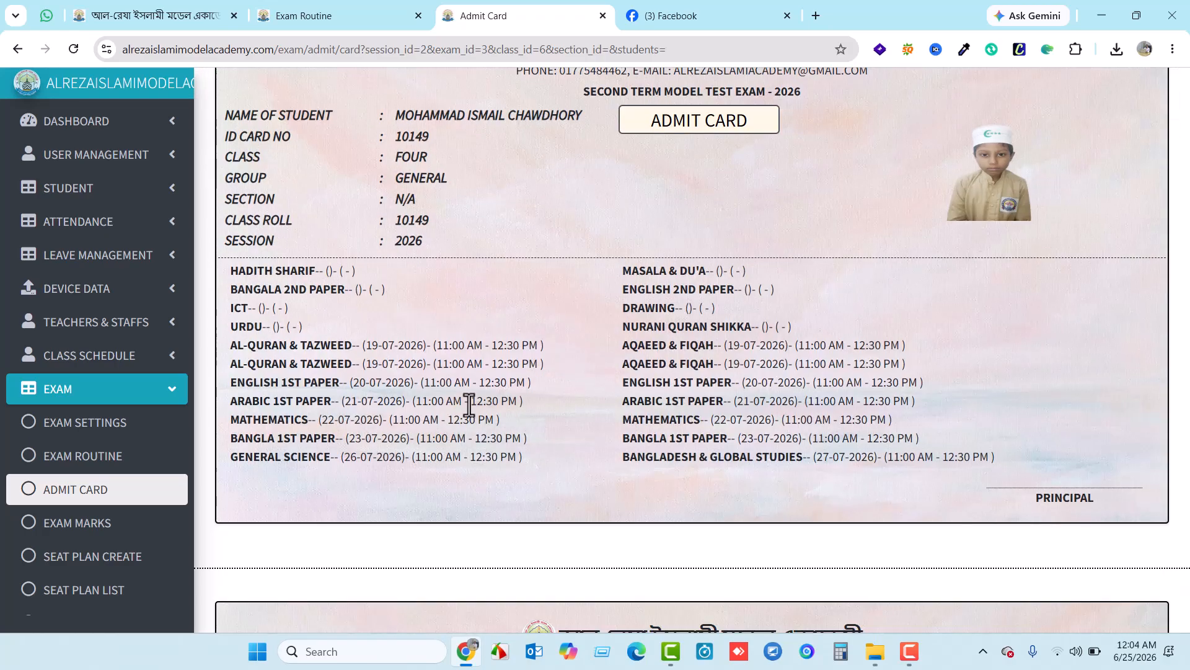
left_click_drag(228, 341, 365, 349)
left_click(275, 361)
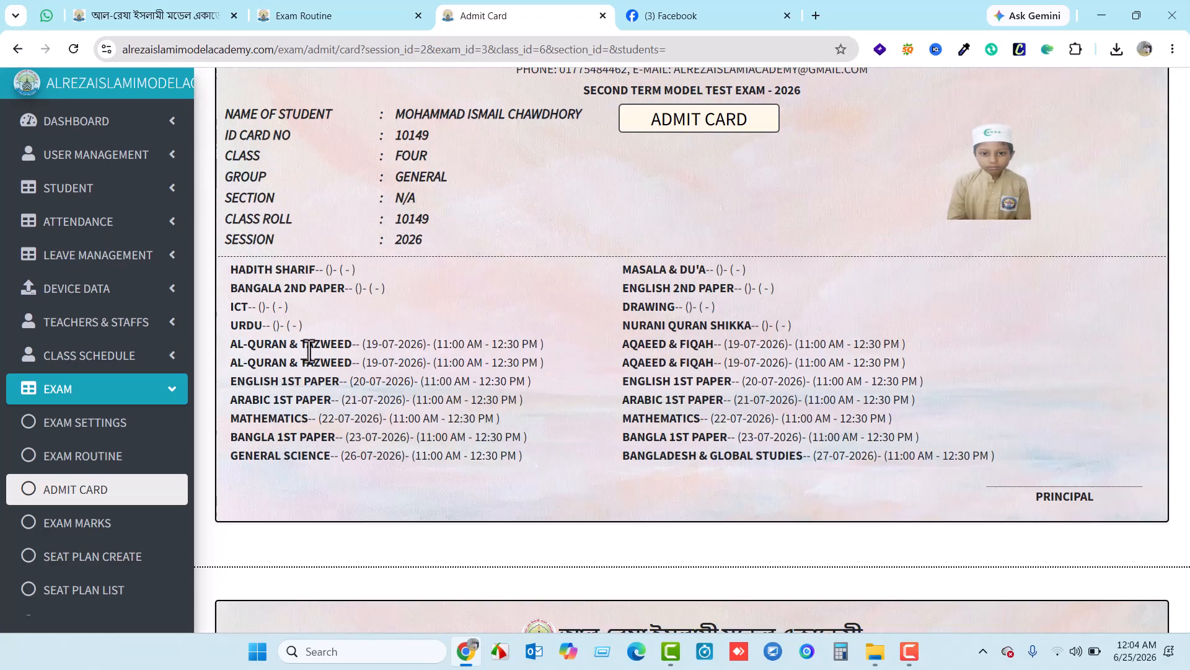
left_click_drag(243, 362, 388, 362)
left_click_drag(229, 381, 359, 381)
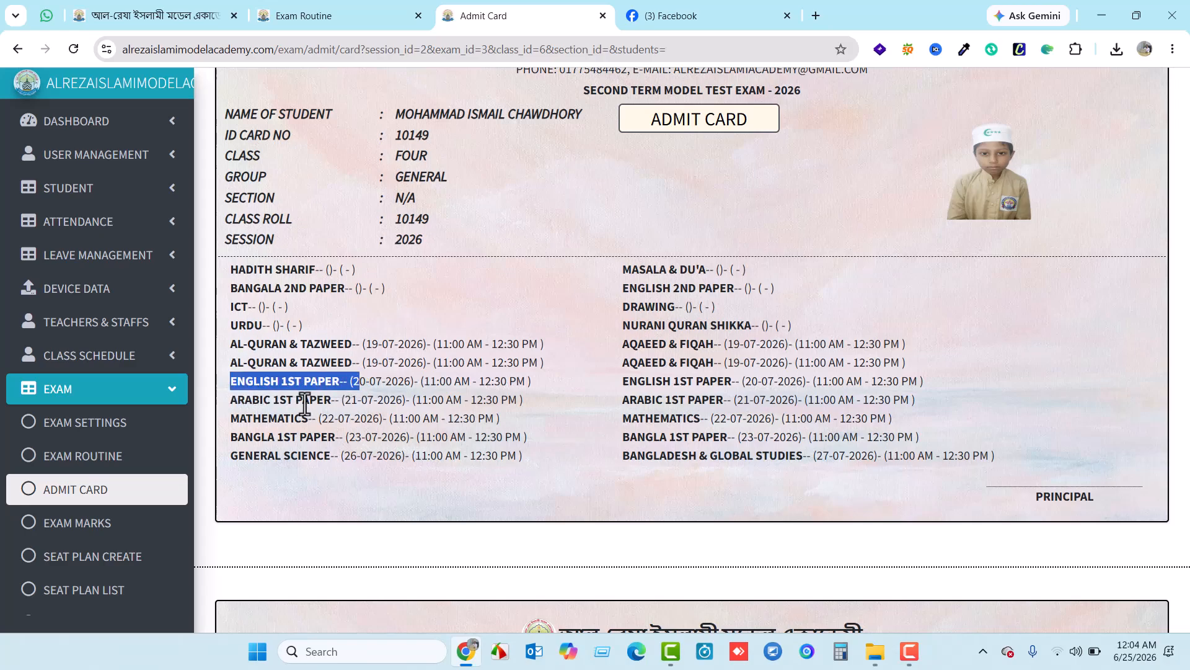
left_click_drag(231, 400, 376, 401)
left_click(339, 397)
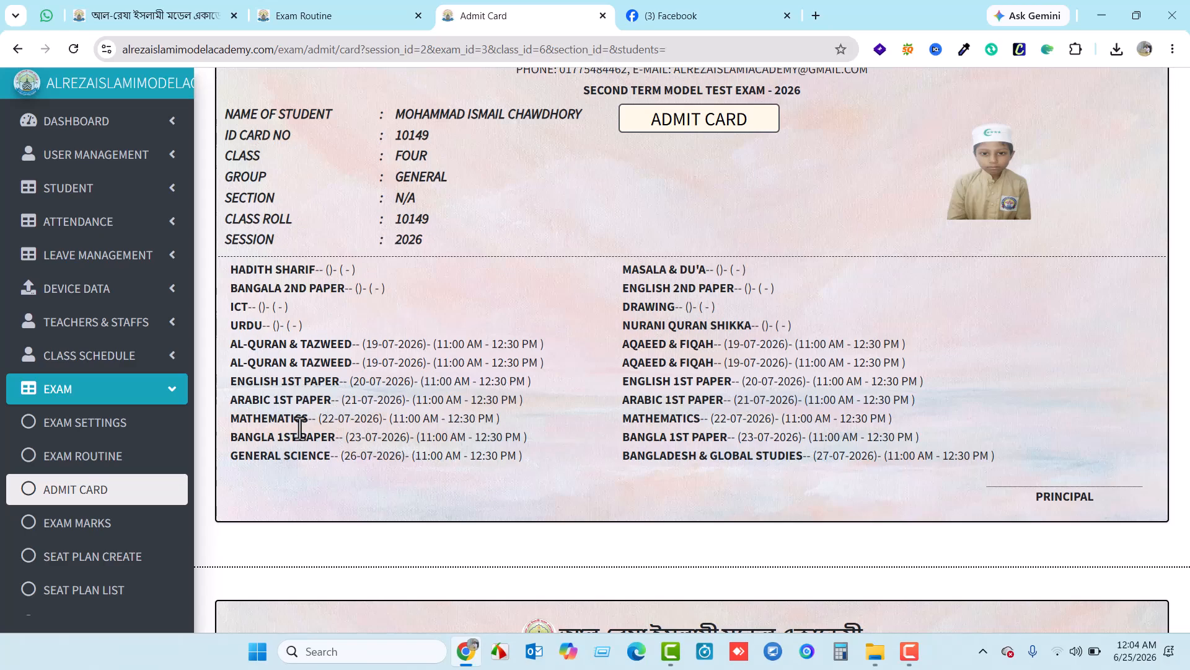
left_click_drag(238, 420, 442, 417)
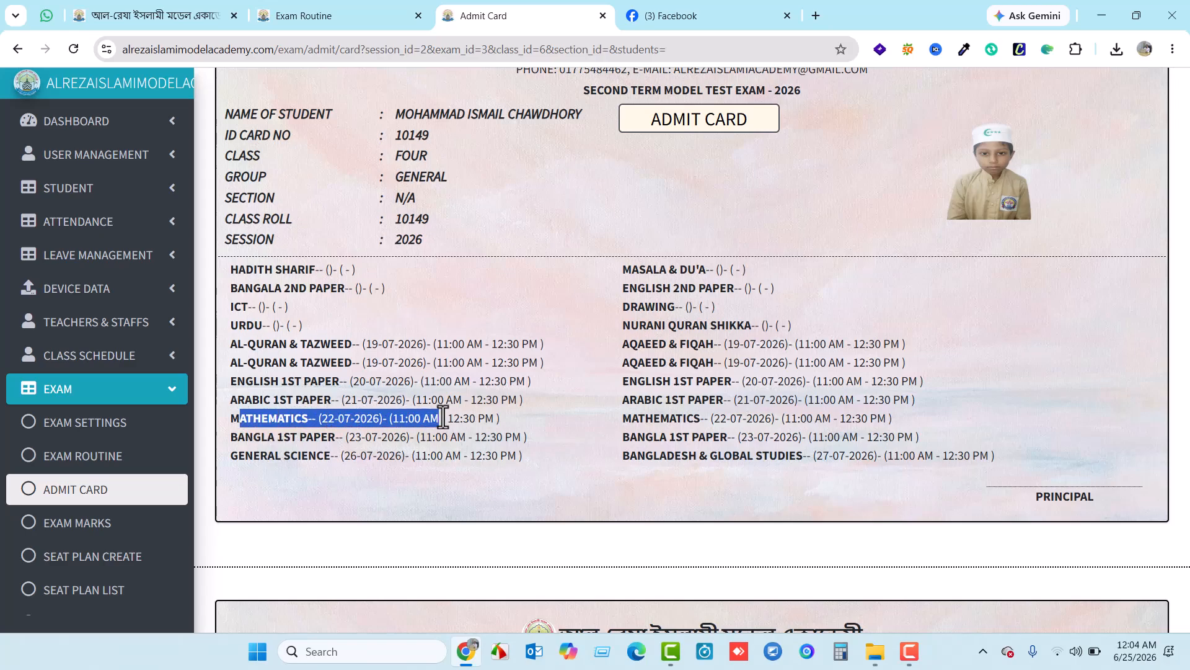
left_click(406, 415)
Compare class FOUR's MATHEMATICS date and time in the exam routine with the entry on the first admit card
left_click(363, 9)
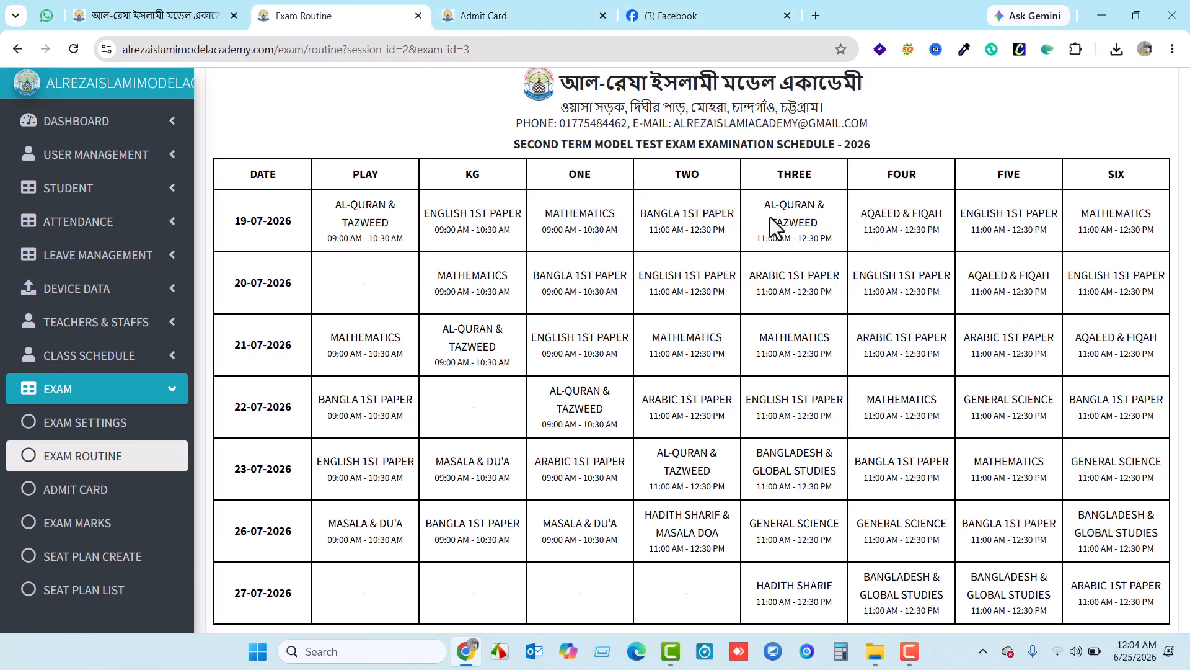
scroll(905, 242, "down", 1)
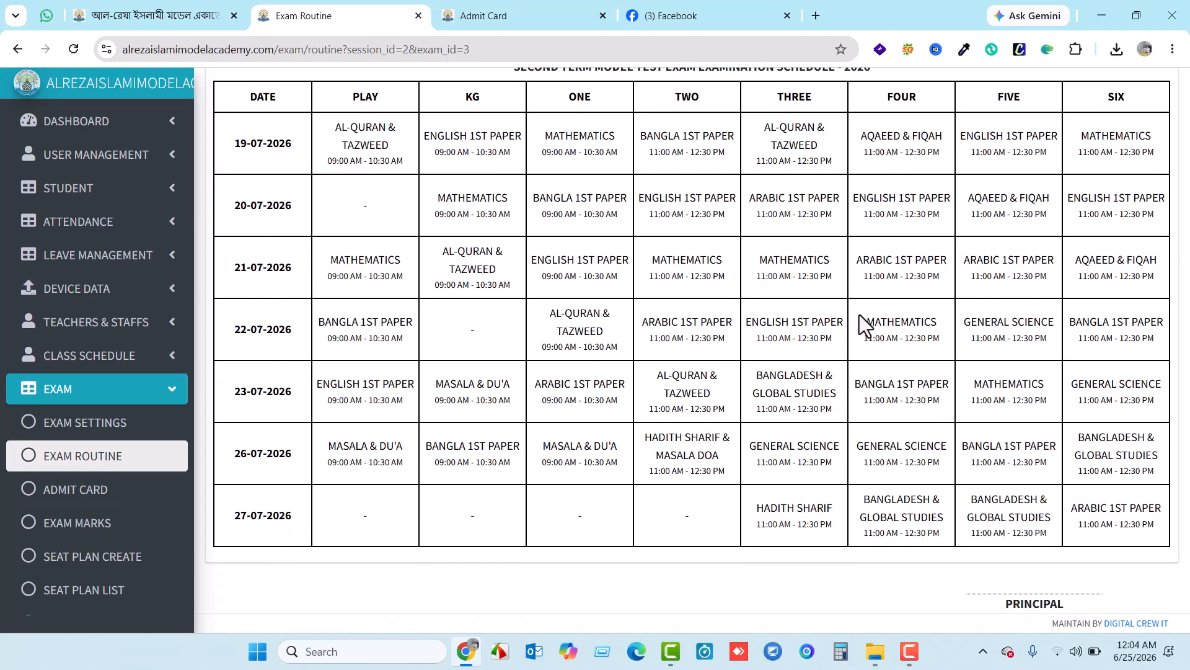
left_click_drag(872, 326, 931, 320)
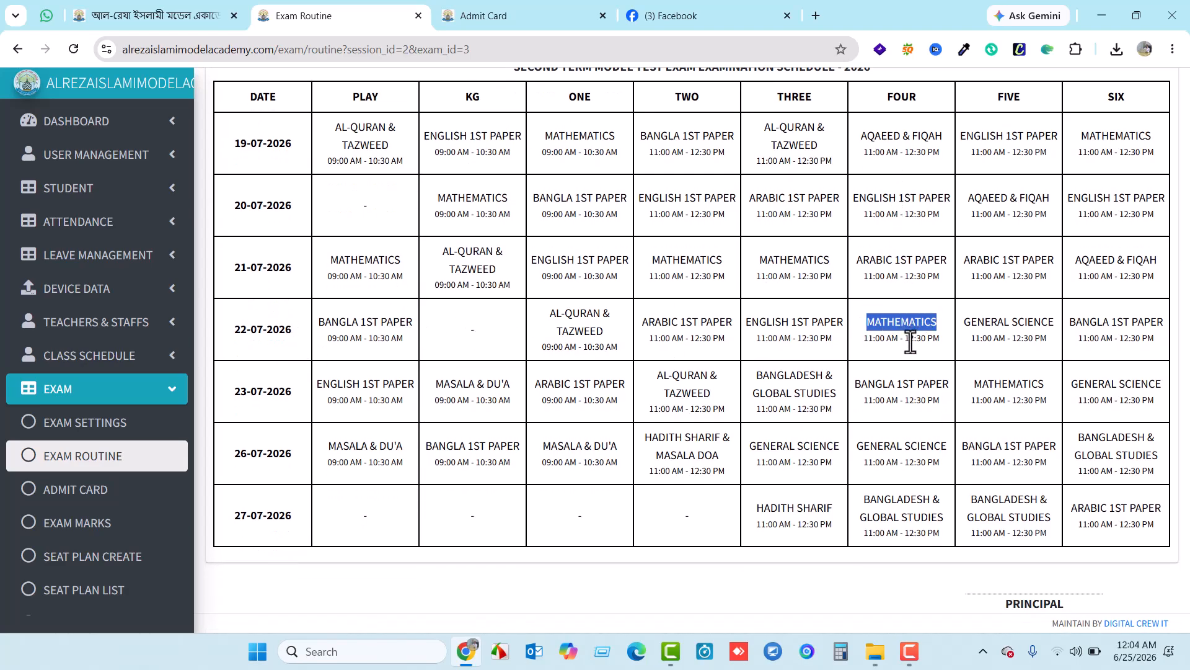
left_click(570, 19)
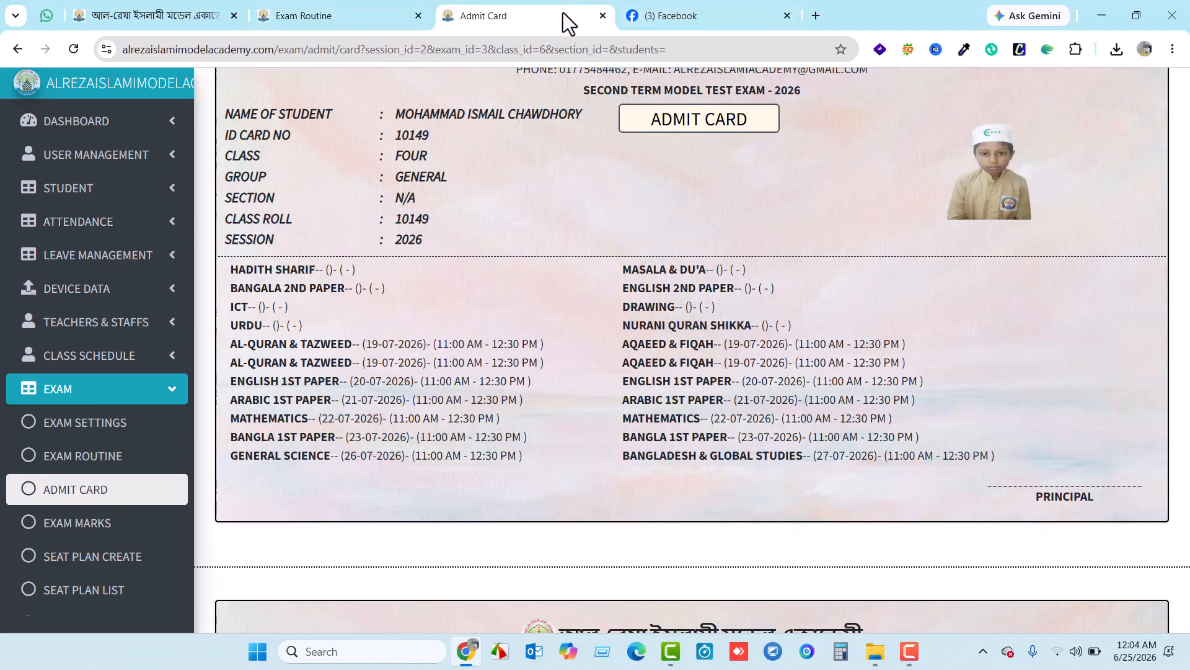
left_click_drag(324, 414, 486, 412)
left_click(338, 12)
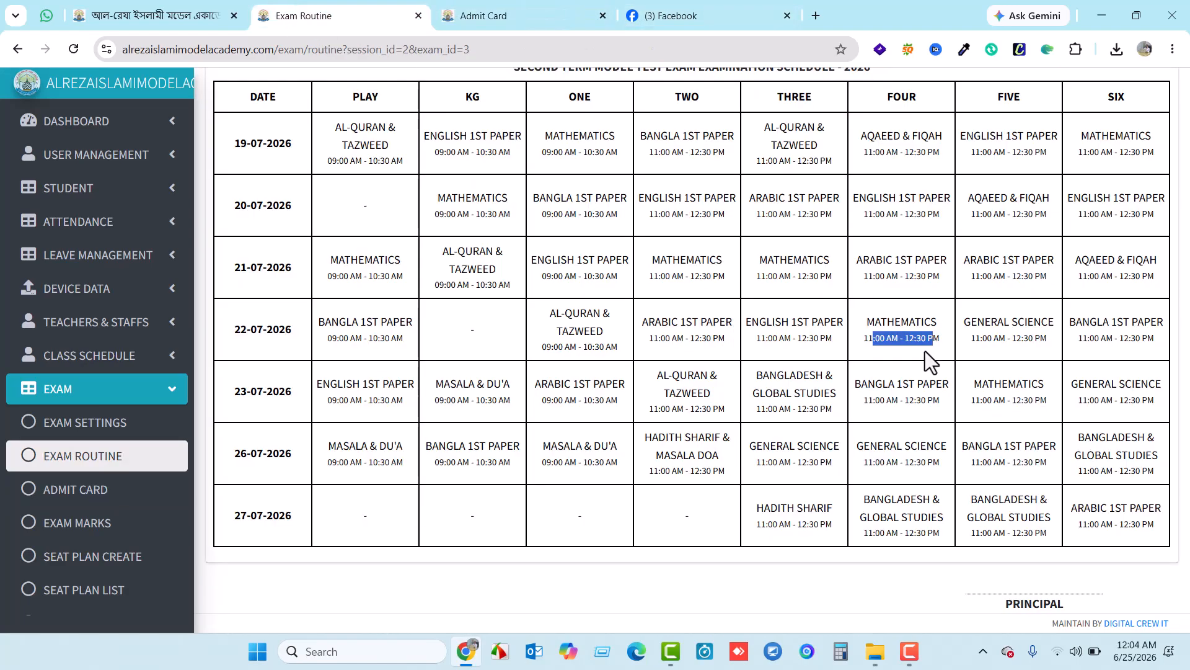
scroll(880, 344, "up", 2)
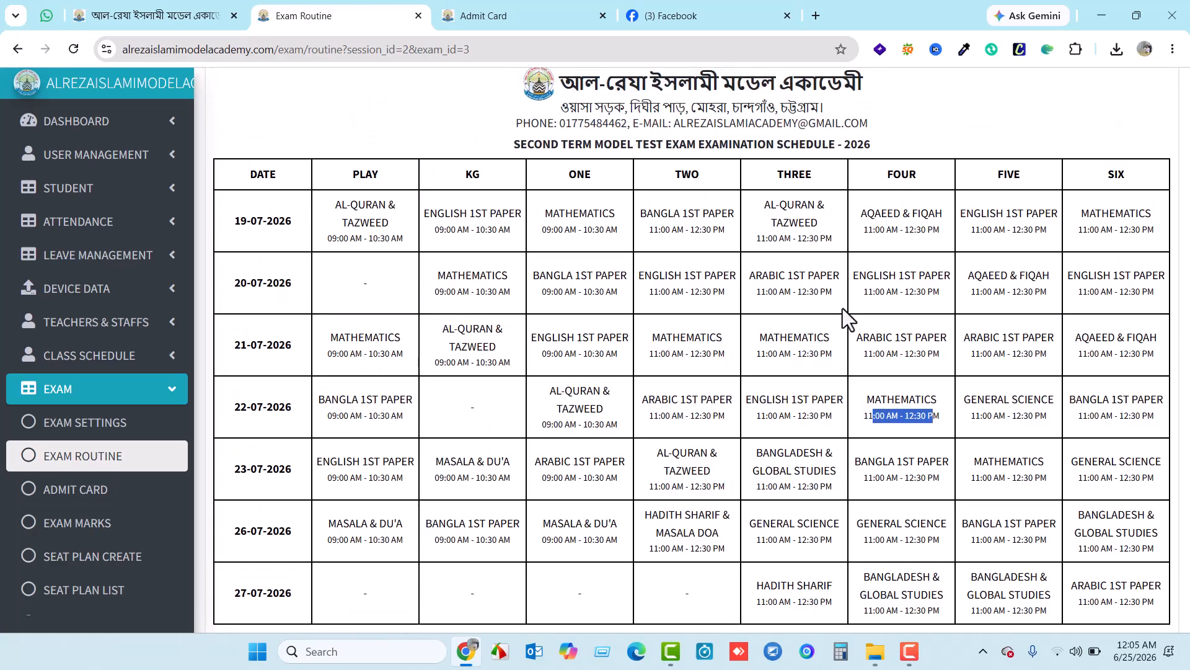
left_click(551, 22)
scroll(576, 401, "up", 1)
scroll(1082, 477, "down", 2)
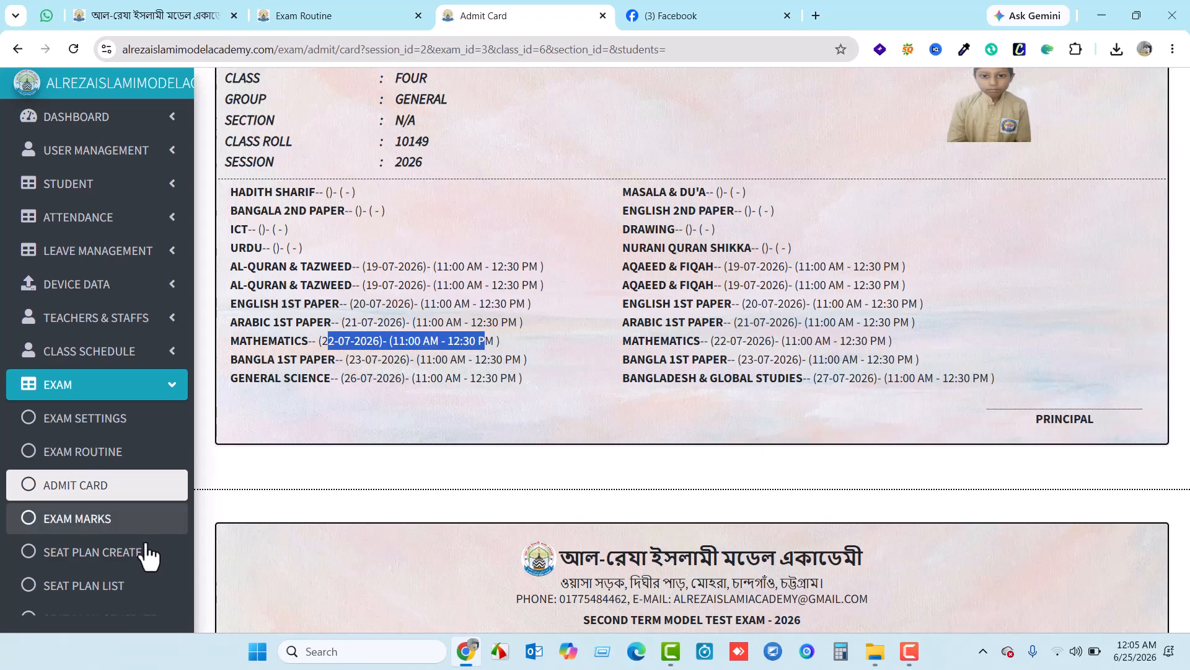
Open the login page from the academy's website, sign in with a saved student ID and password, and dismiss the password warning
scroll(146, 546, "down", 2)
scroll(654, 348, "up", 5)
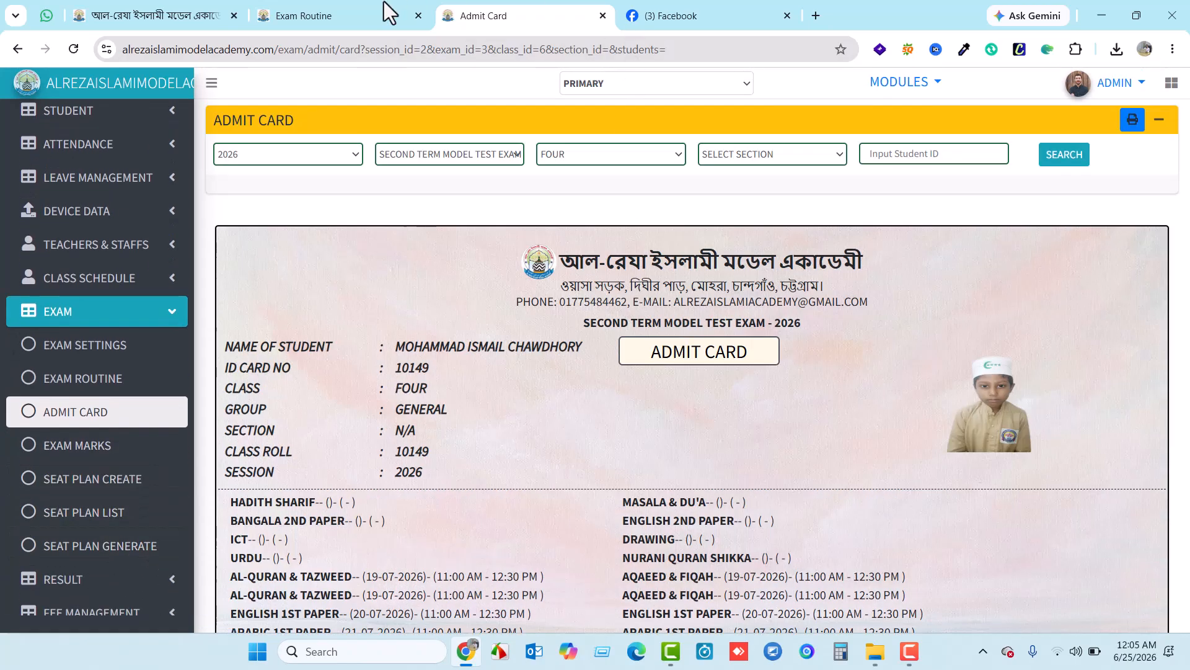
left_click(411, 13)
left_click(186, 14)
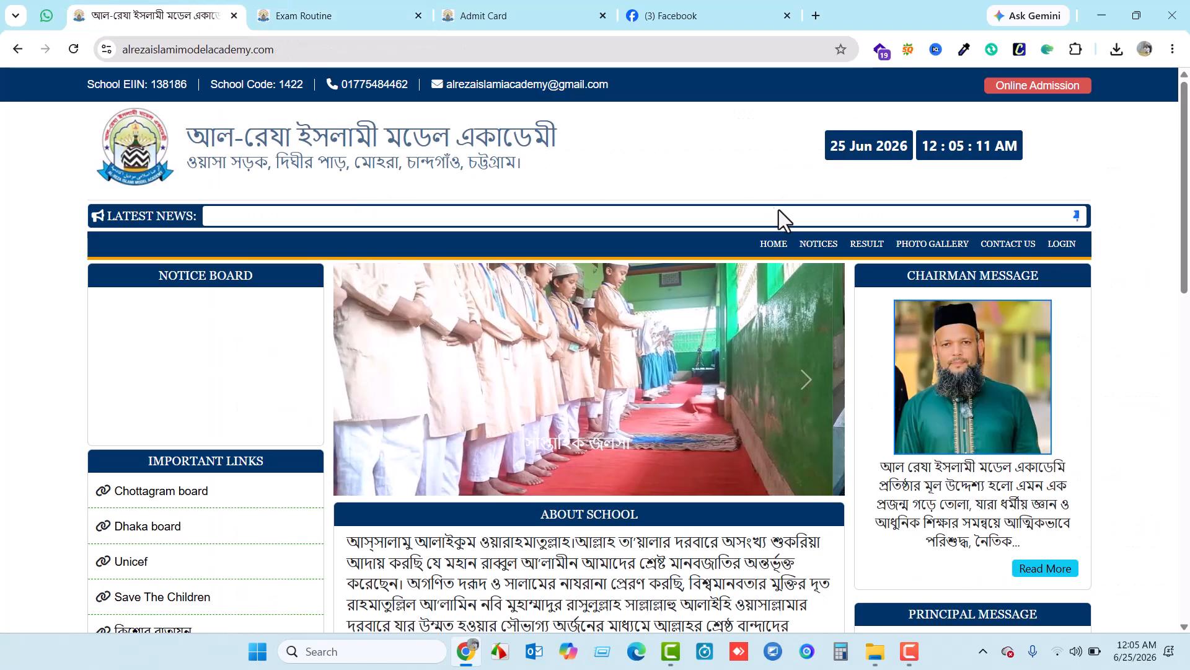
left_click(1062, 244)
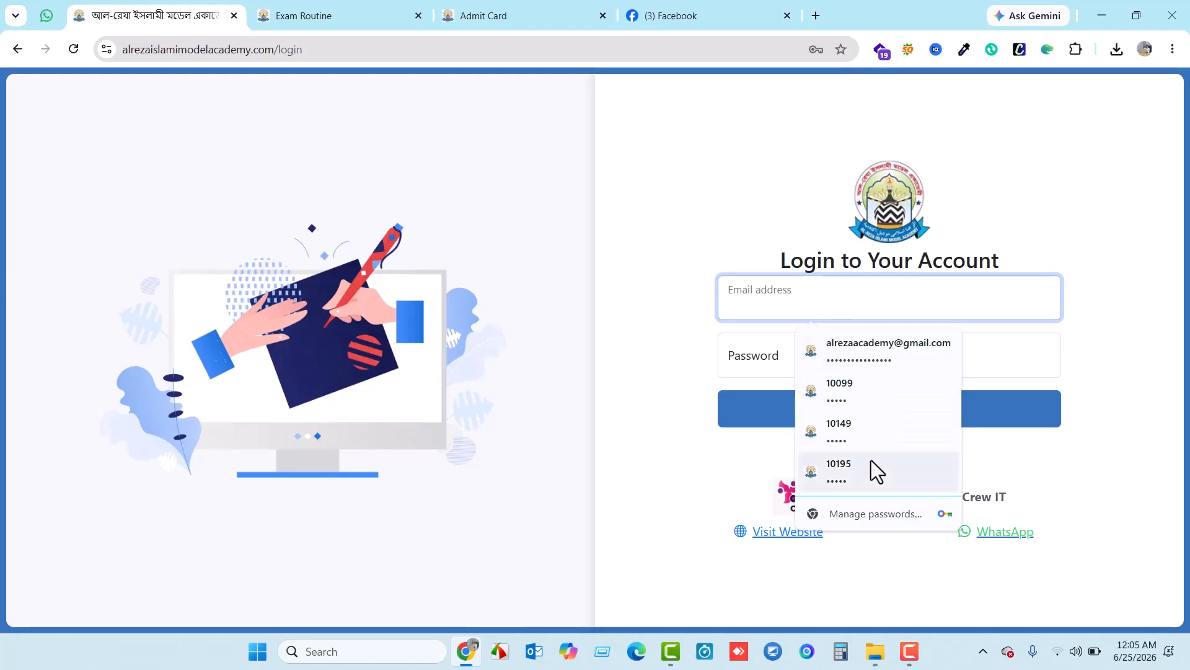
left_click(844, 431)
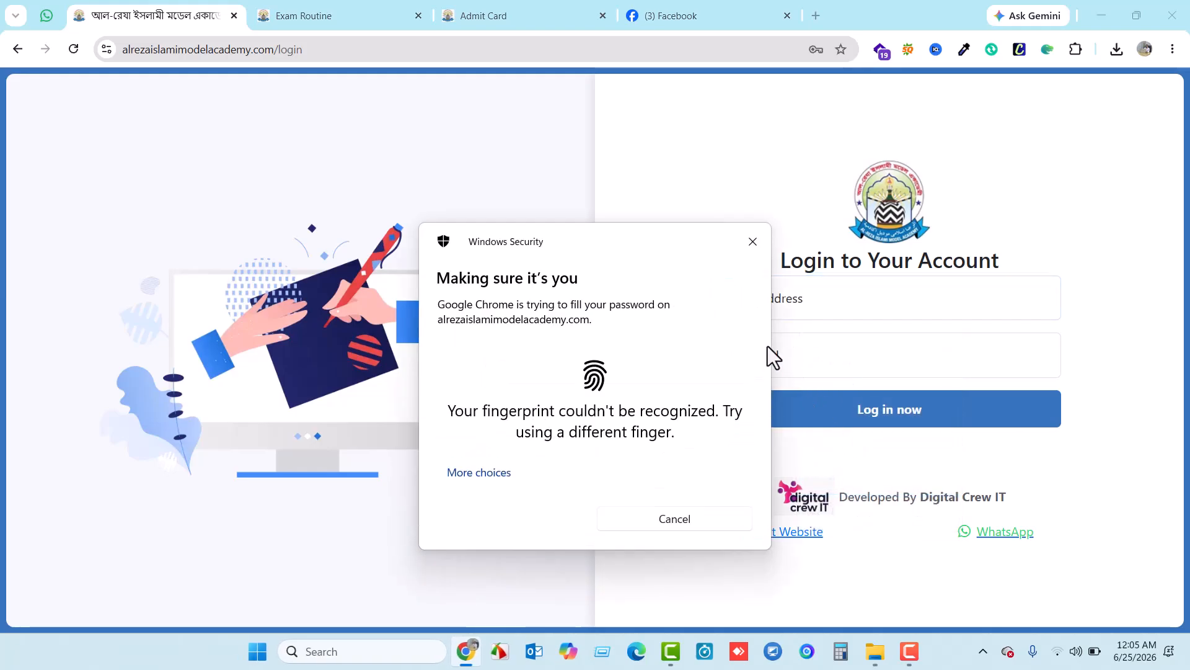
left_click(769, 414)
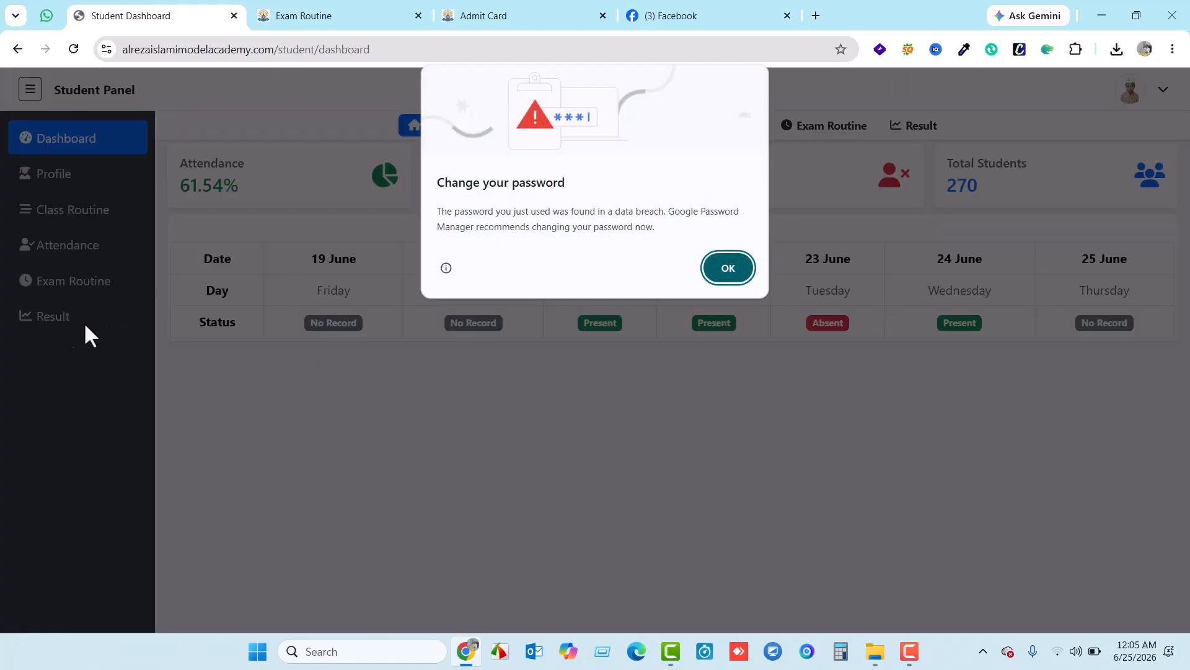
left_click(728, 268)
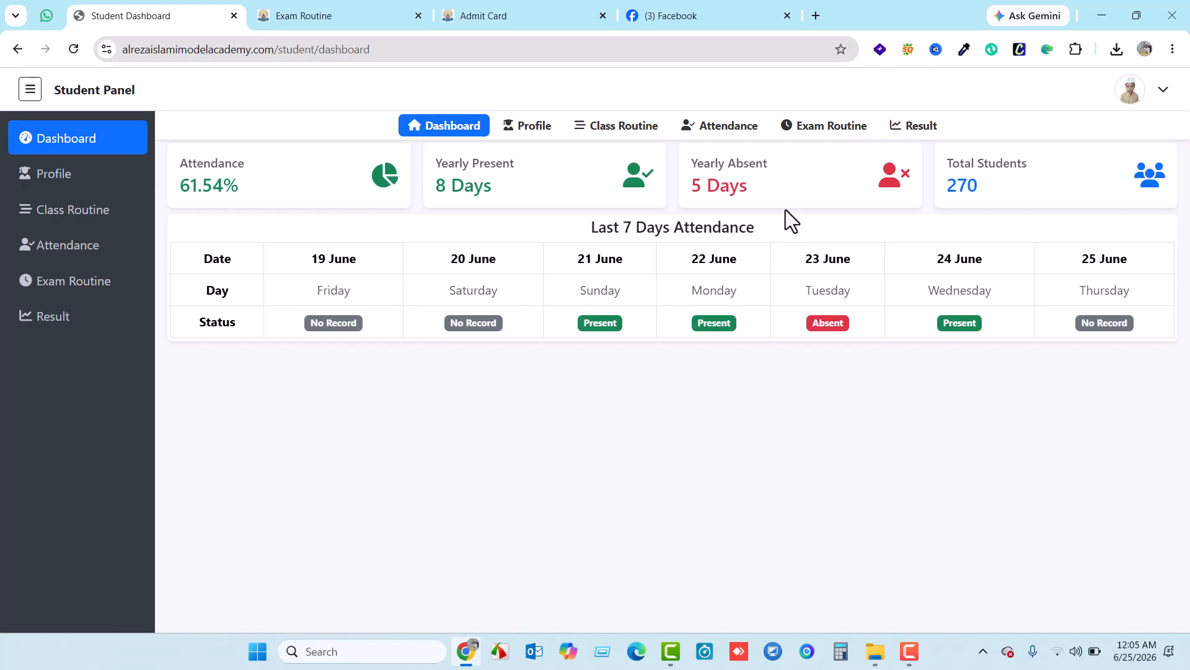
Display the student panel's exam routine for session 2026, SECOND TERM MODEL TEST EXAM, class FOUR
left_click(84, 283)
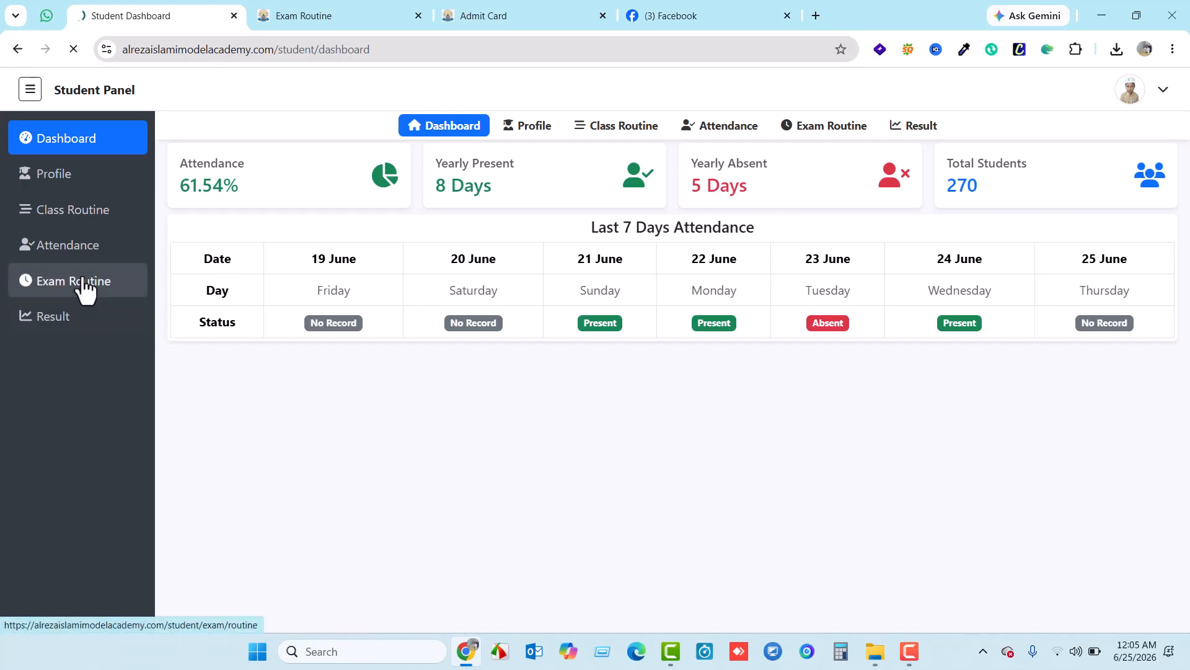
left_click(237, 197)
left_click(222, 274)
left_click(493, 203)
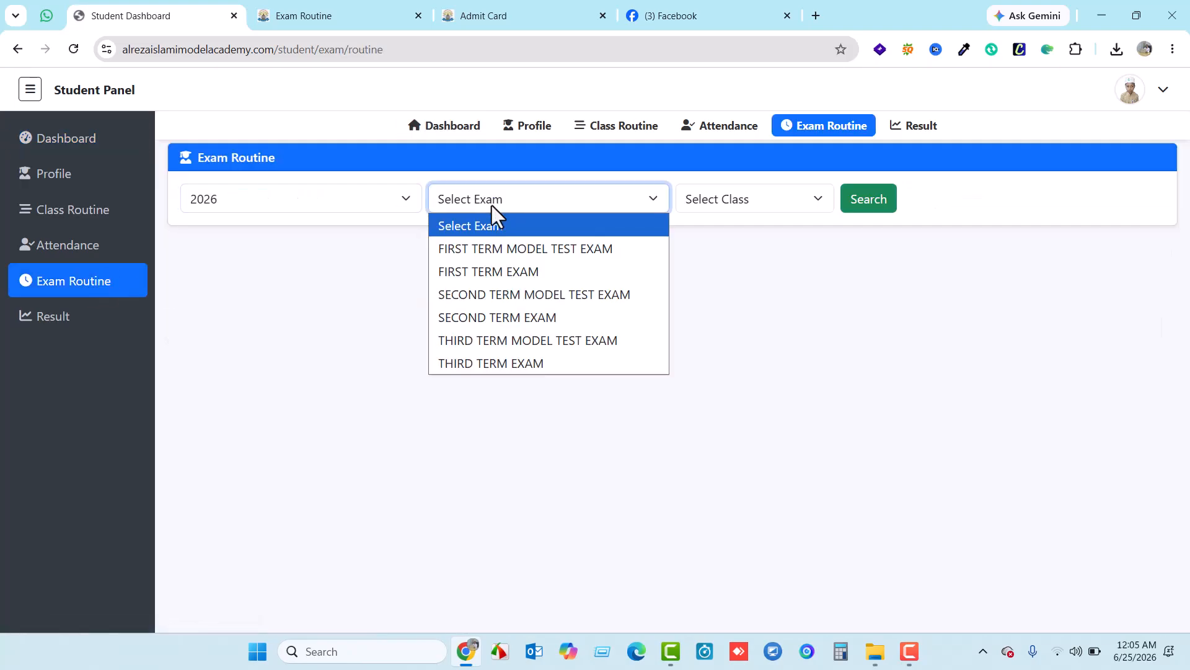
left_click(493, 297)
left_click(722, 210)
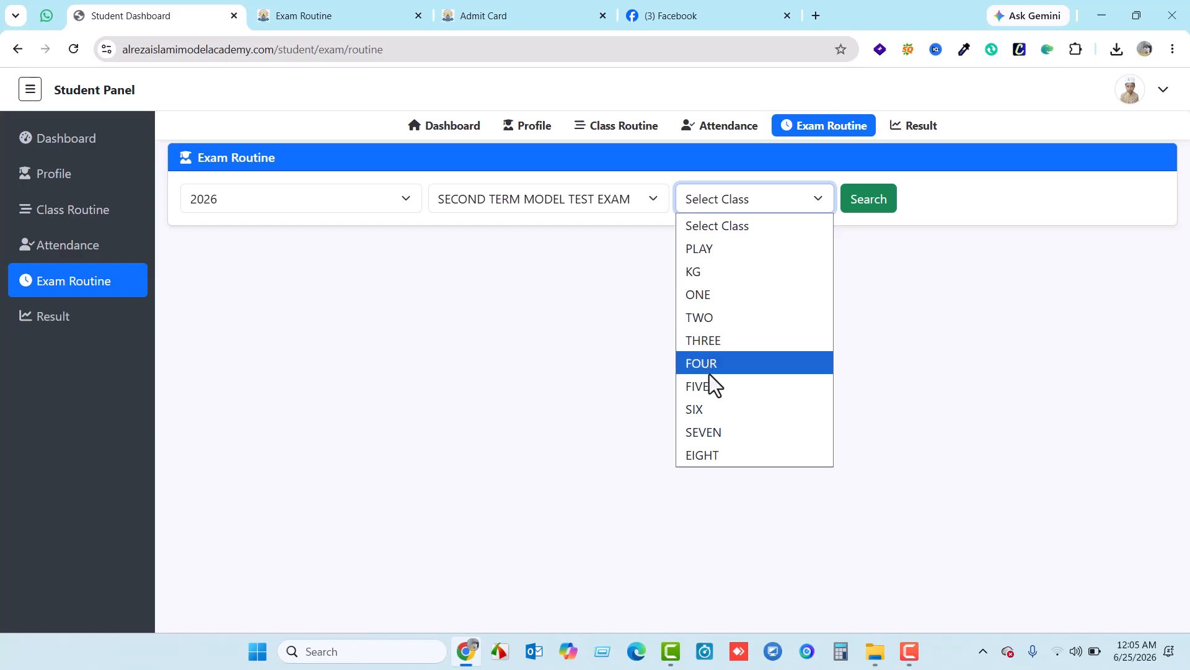
left_click(710, 371)
left_click(862, 208)
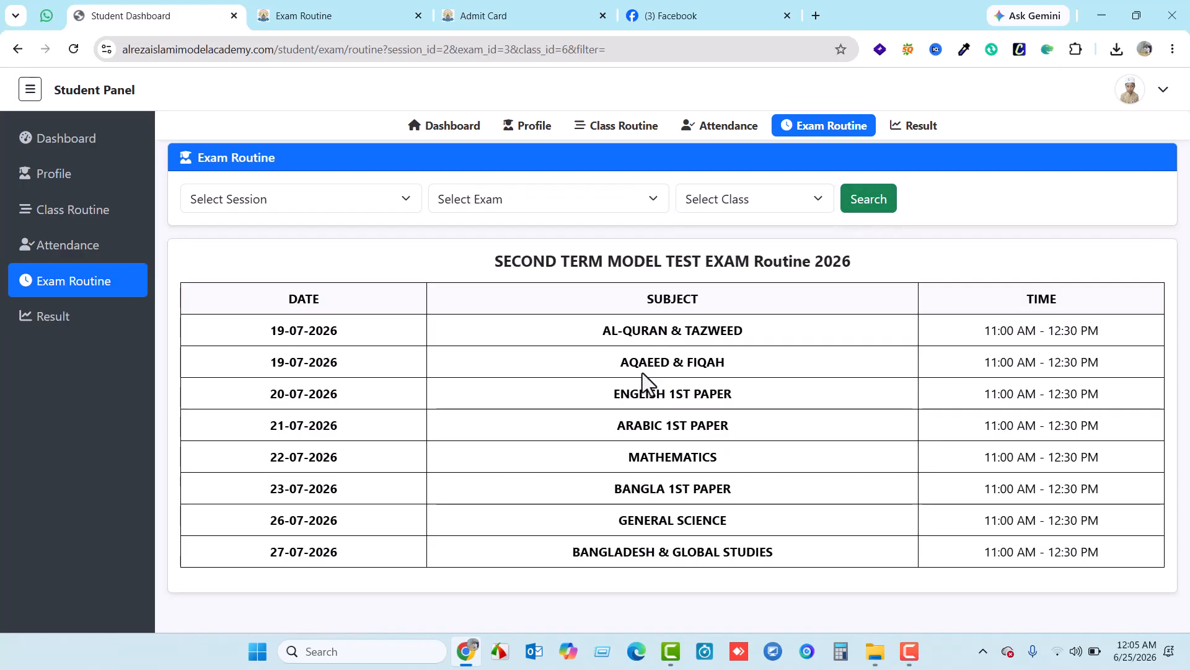
Compare the MATHEMATICS date and time across the student panel's routine, the first admit card and the admin exam routine
left_click_drag(277, 425, 398, 427)
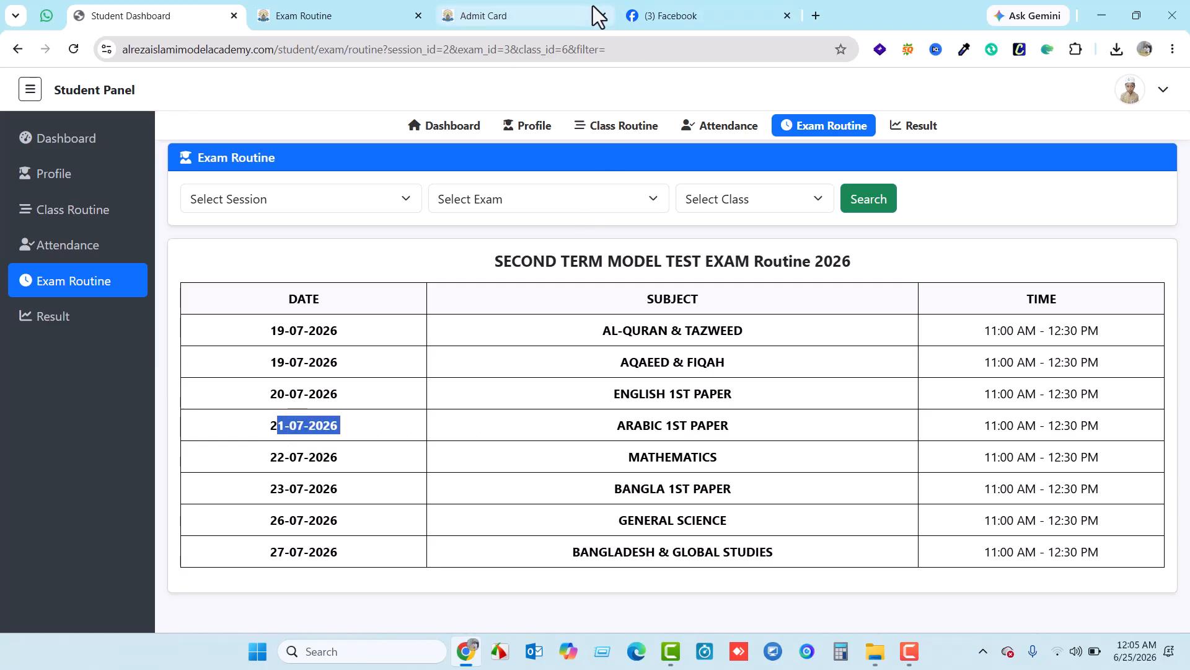
left_click(589, 16)
scroll(380, 500, "down", 3)
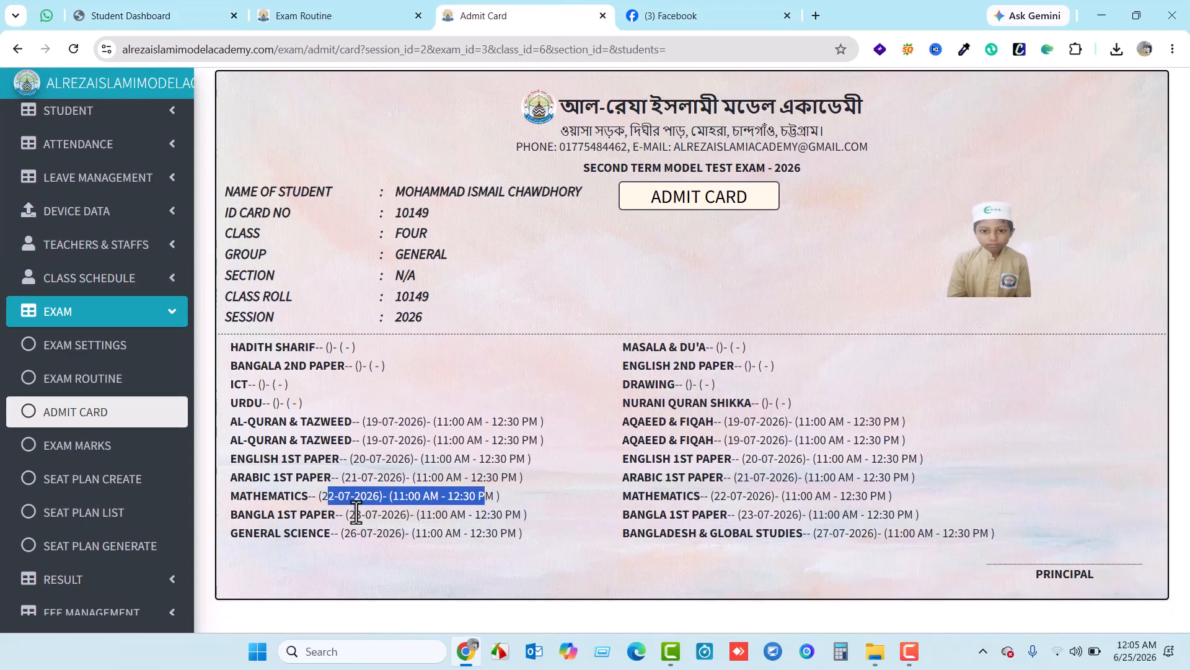
left_click_drag(320, 496, 494, 496)
left_click(321, 2)
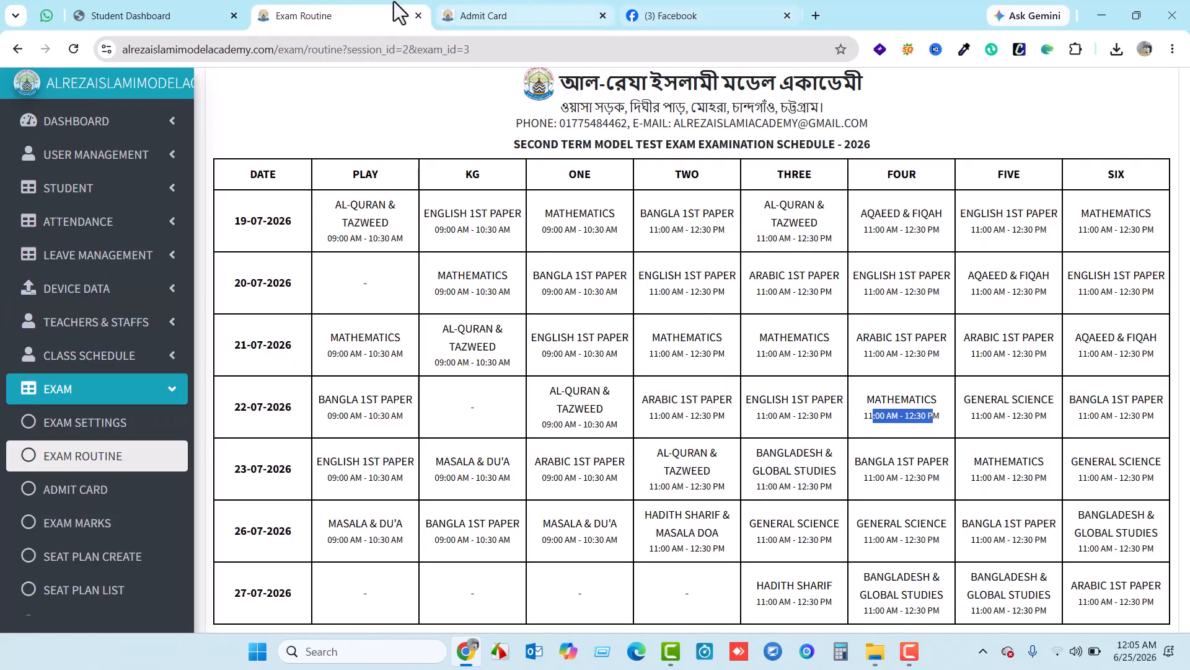
left_click(504, 9)
left_click(214, 9)
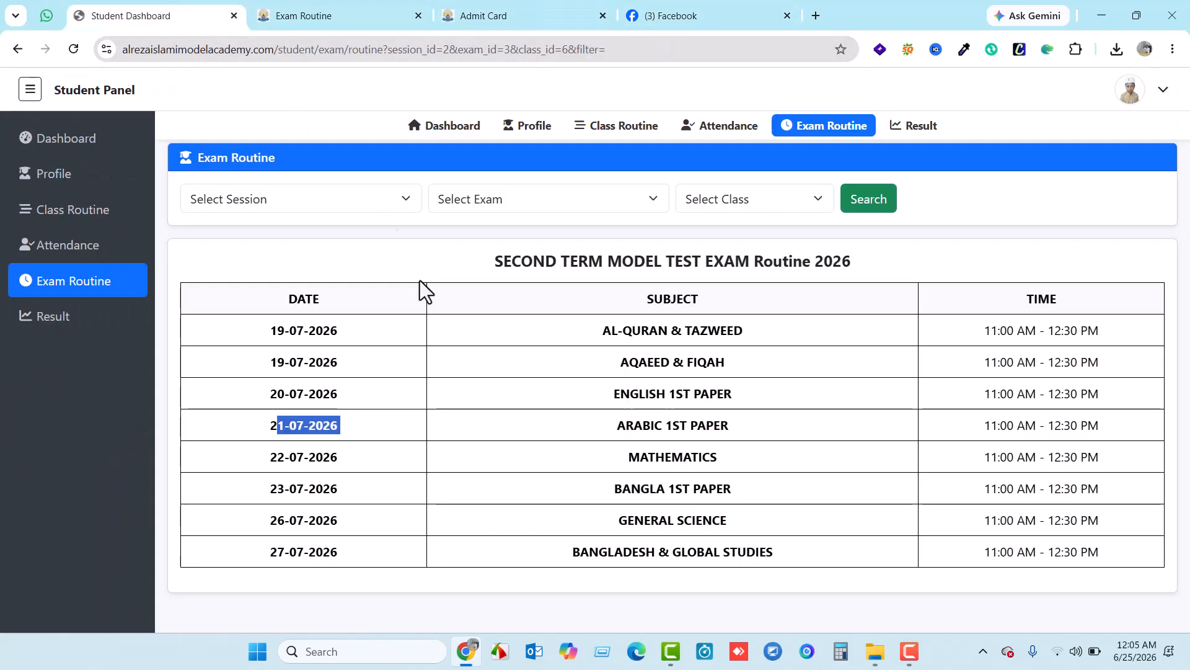
left_click(422, 459)
left_click_drag(633, 459, 914, 459)
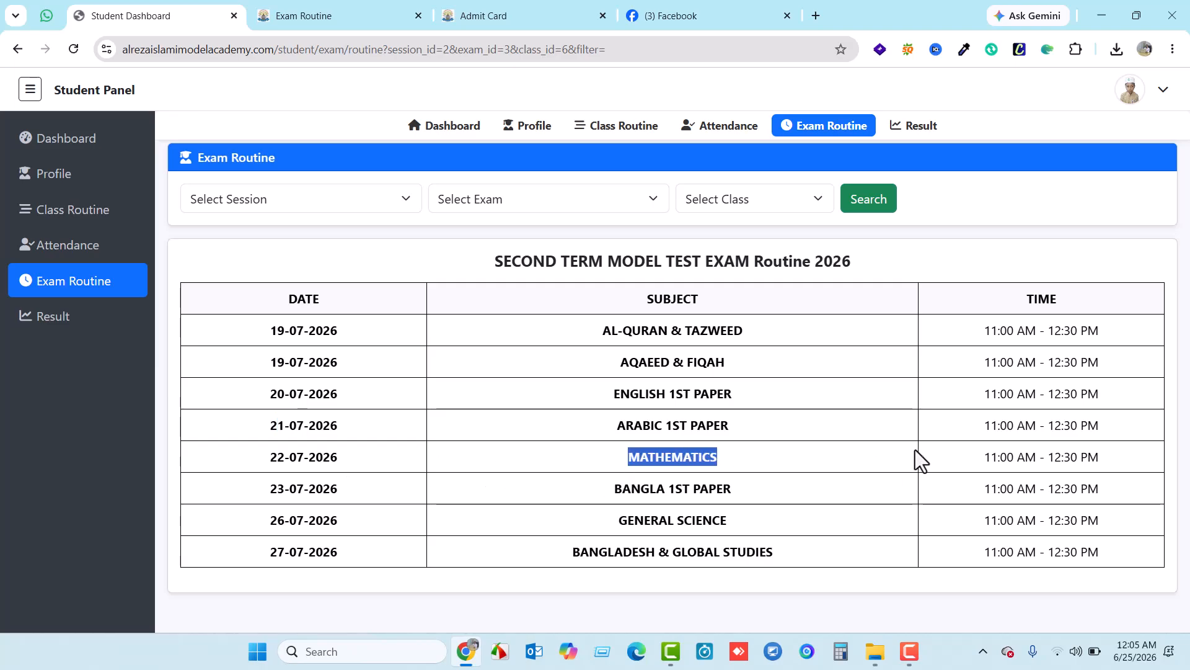
left_click_drag(1021, 460, 1175, 465)
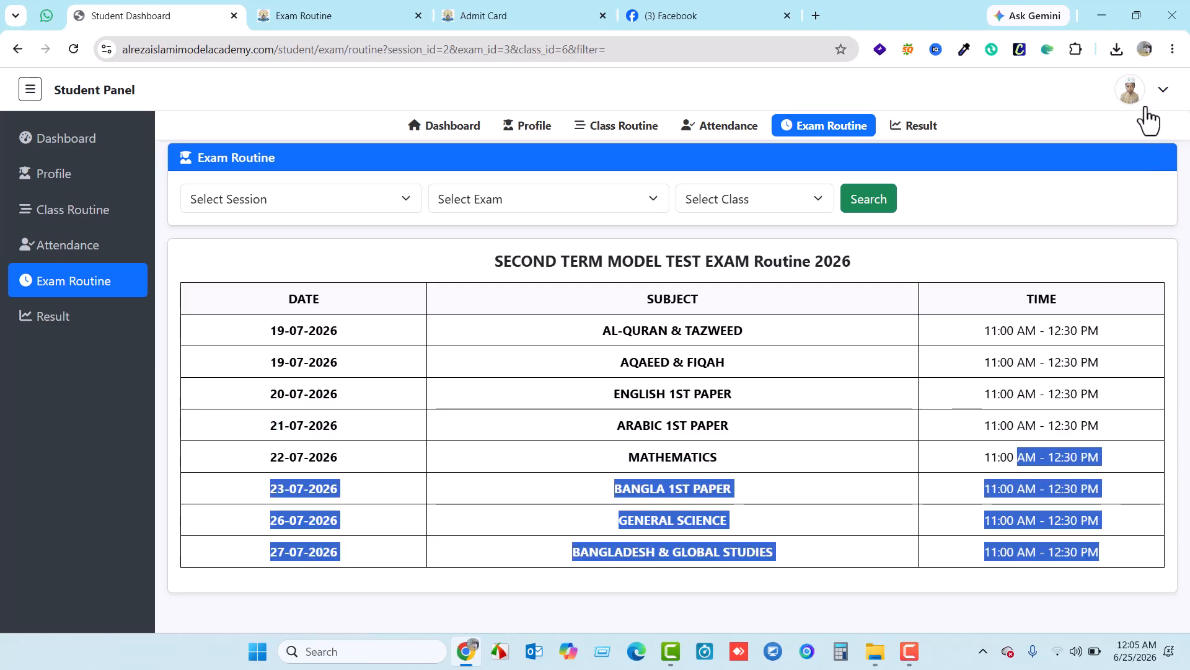
View the logged-in student's account details, close them, and examine the title, subjects and times of the student panel's exam routine
left_click(1165, 93)
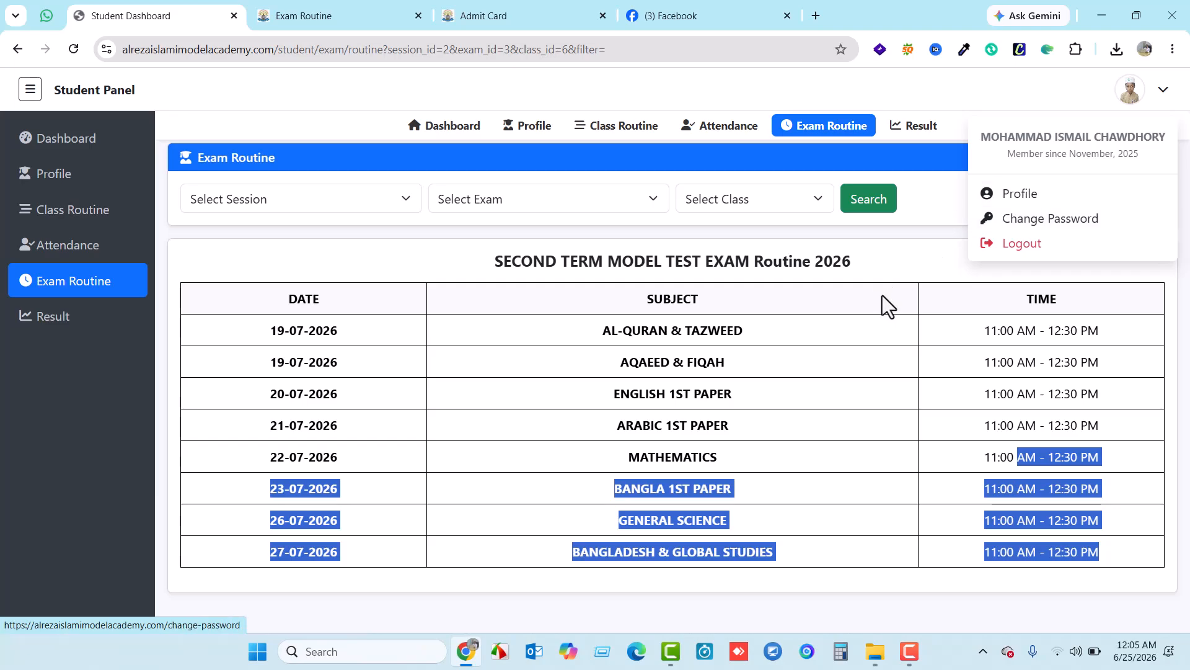
left_click(741, 399)
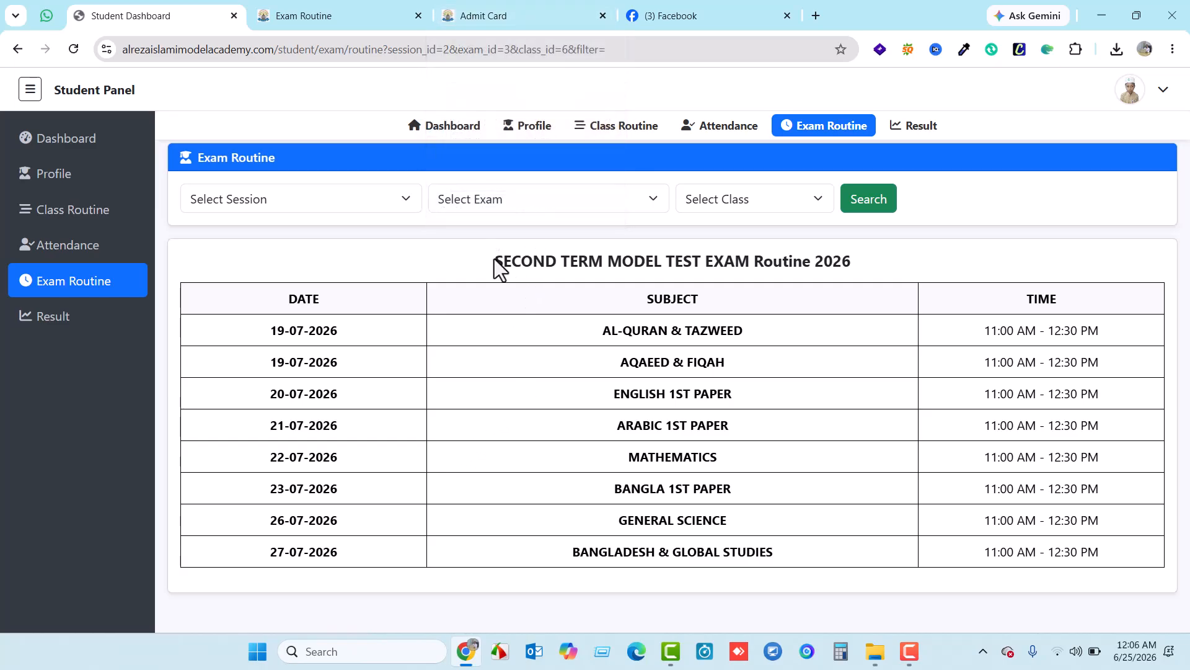
left_click_drag(494, 261, 850, 285)
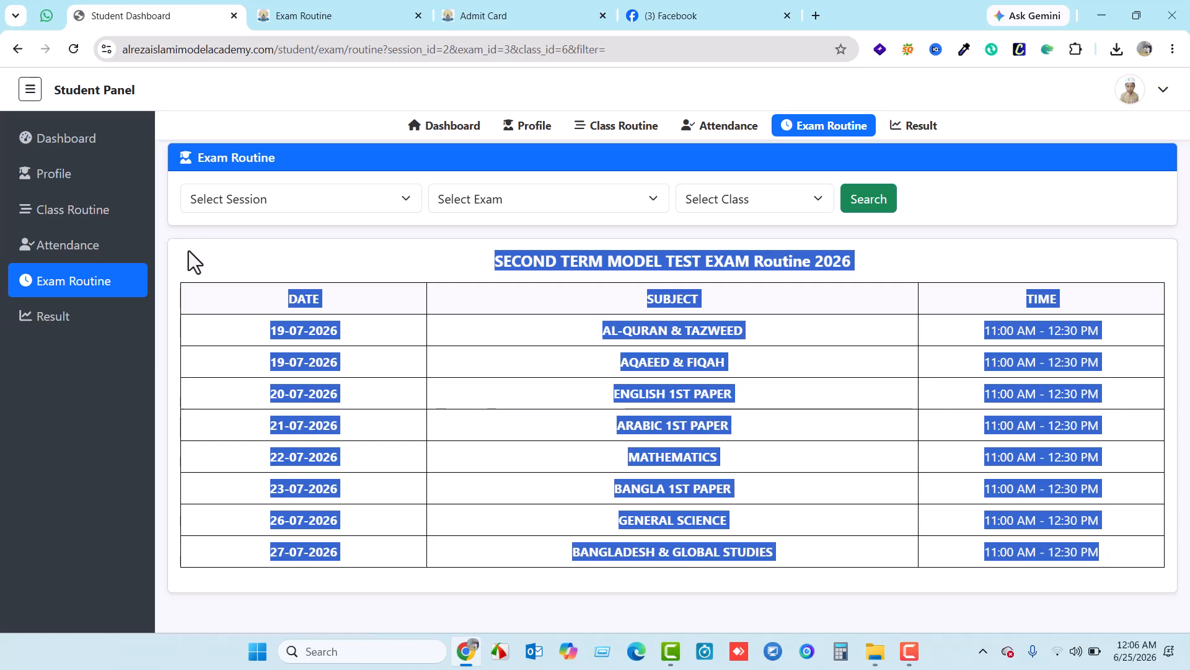
left_click(709, 345)
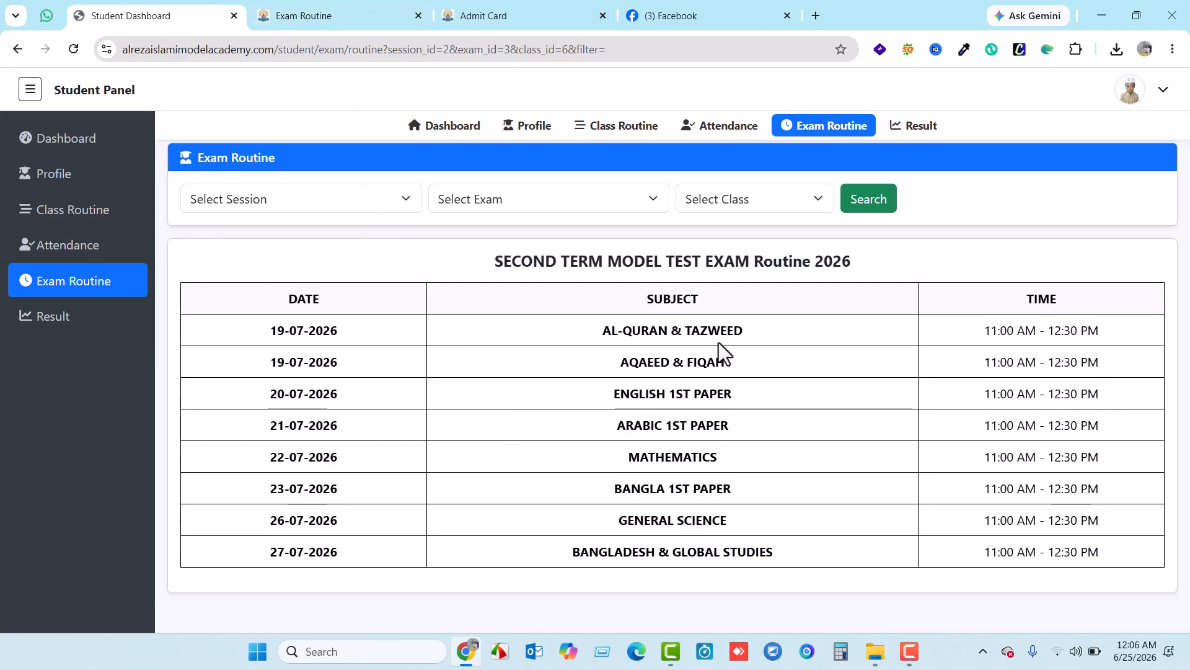
left_click_drag(1017, 330, 1100, 366)
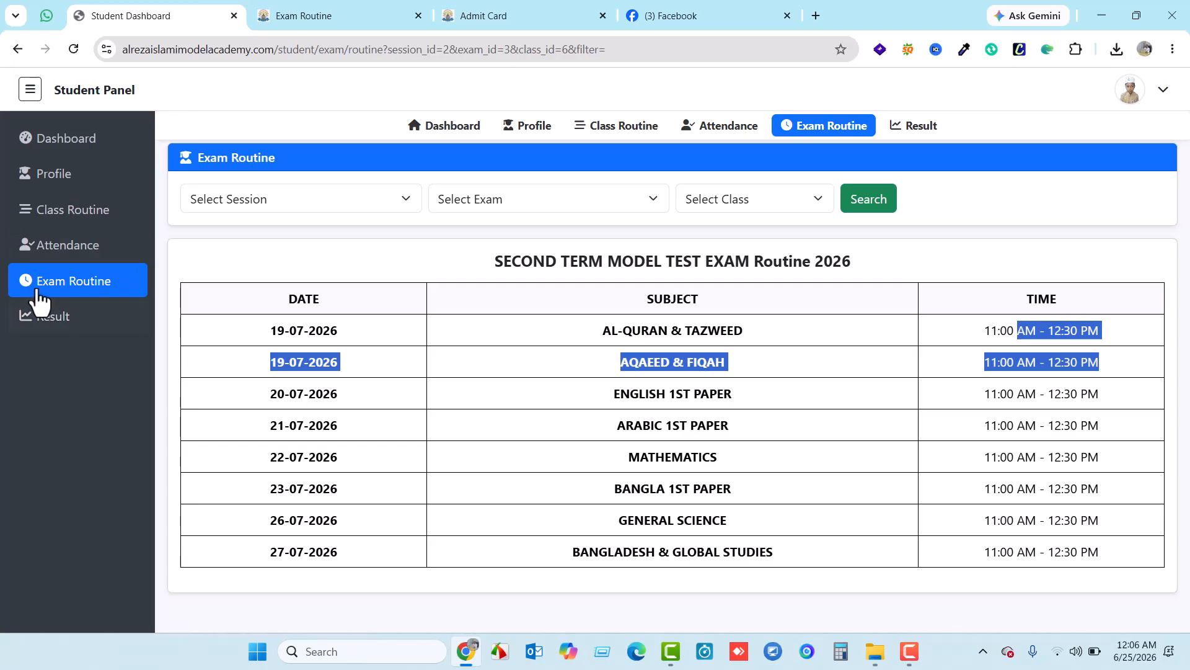
Switch to the admin exam routine and review the full examination schedule for all classes
left_click(340, 13)
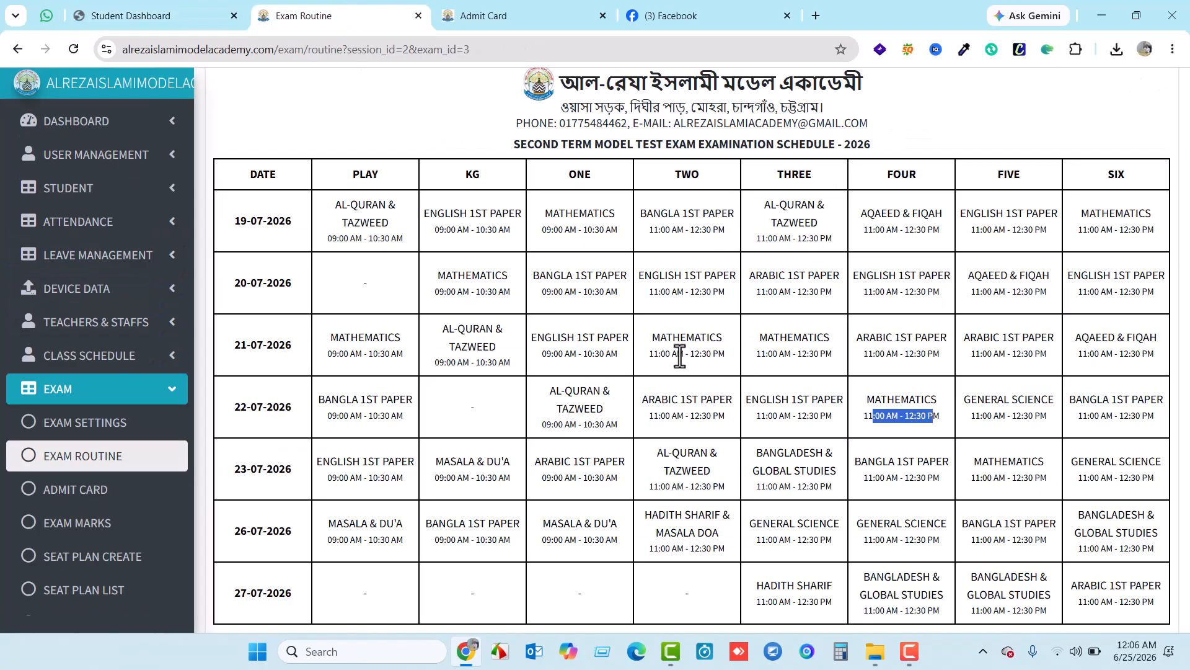
scroll(682, 363, "down", 1)
scroll(682, 363, "up", 2)
scroll(682, 363, "down", 2)
scroll(679, 379, "up", 3)
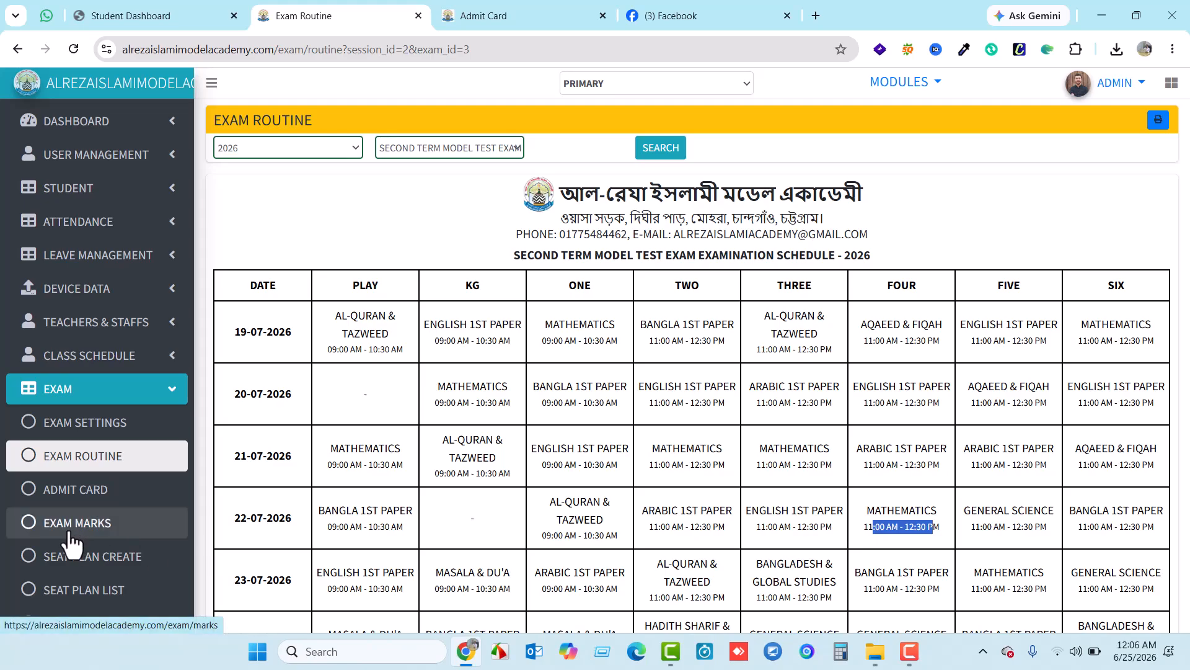
Review the admin system's class schedule options and its exam options, from exam settings to seat plan generation
left_click(167, 362)
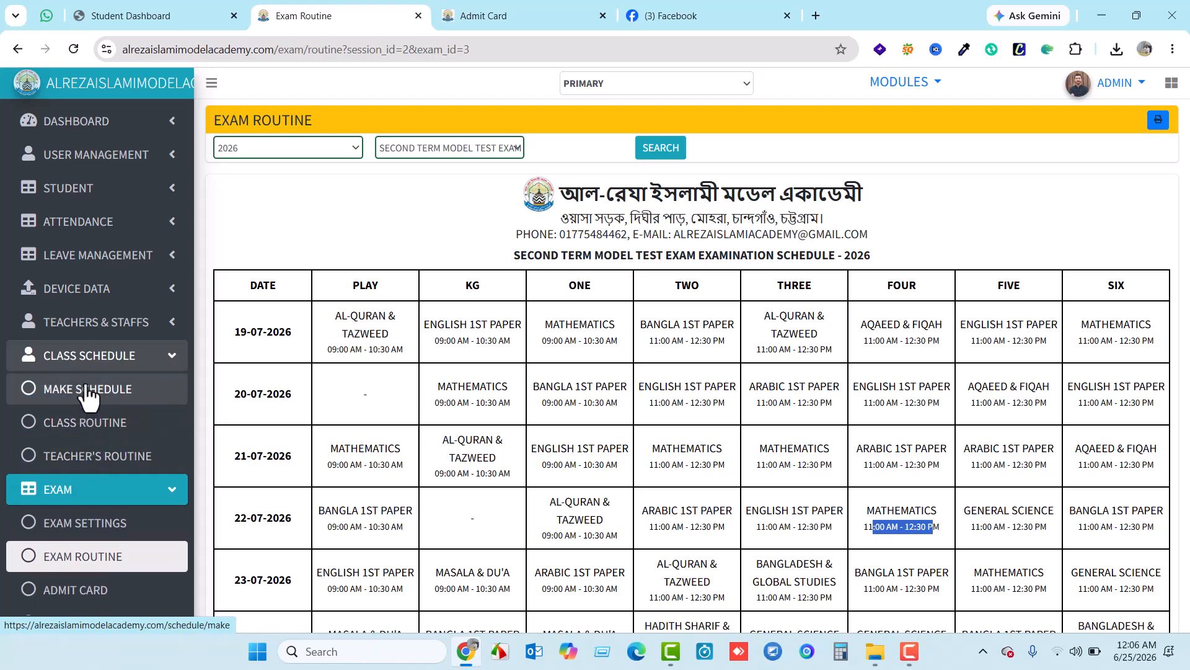
left_click(173, 365)
scroll(84, 372, "down", 1)
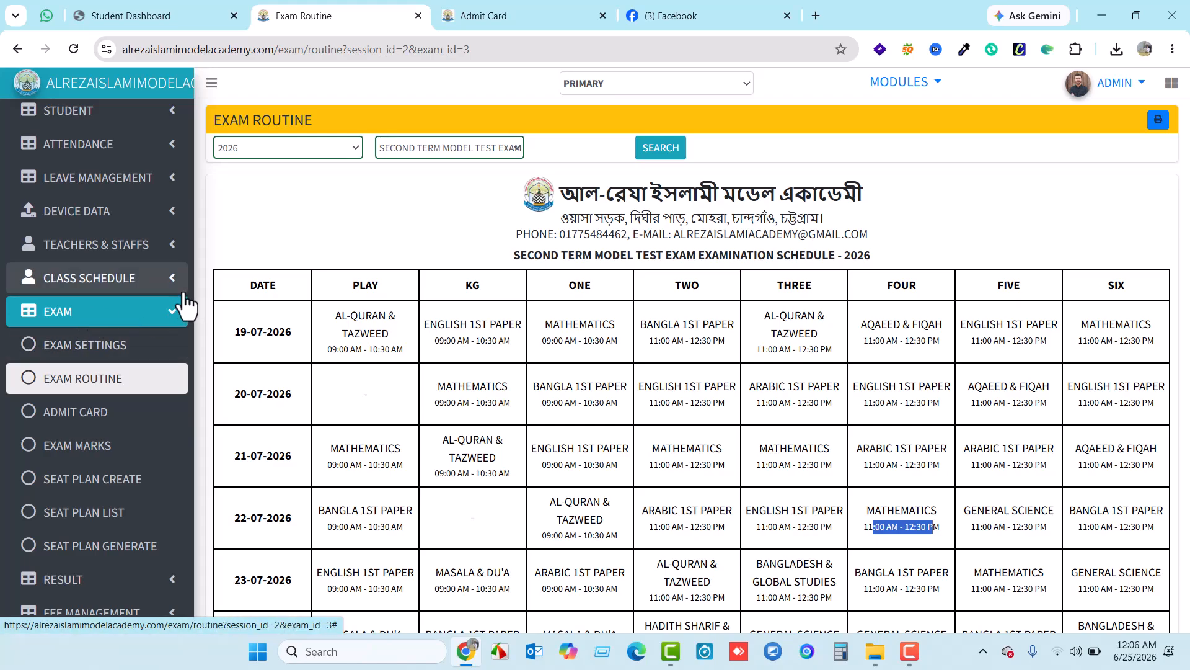
scroll(171, 291, "down", 1)
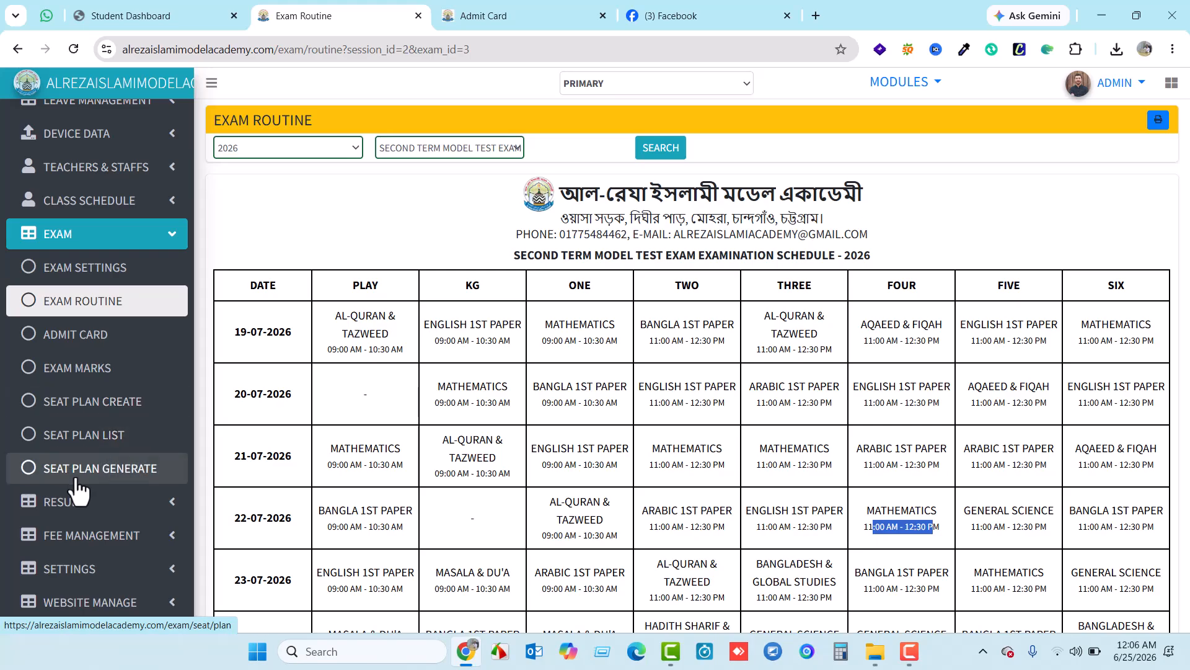
scroll(87, 462, "down", 1)
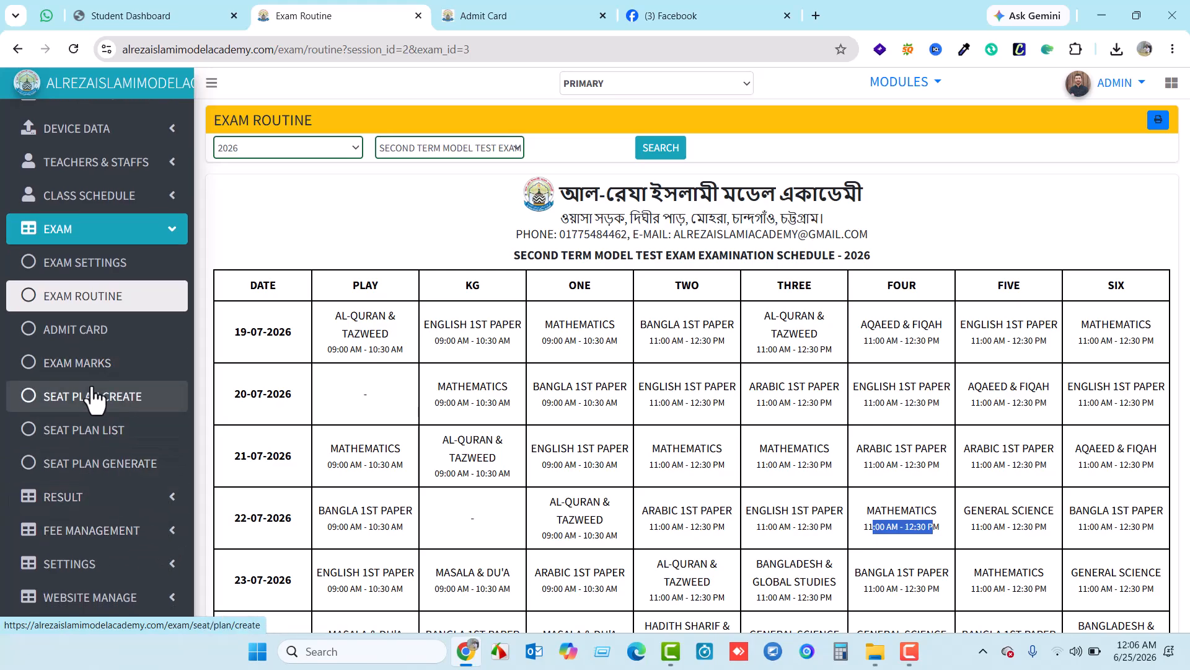
scroll(93, 396, "up", 1)
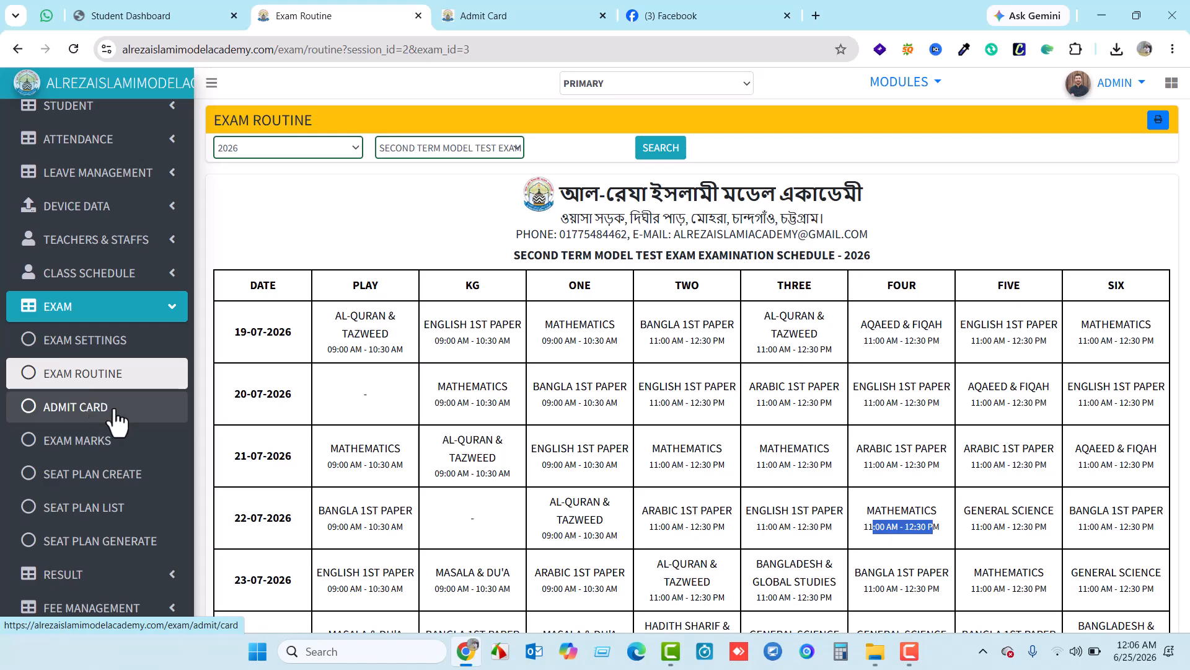
scroll(115, 421, "up", 1)
scroll(416, 426, "down", 1)
scroll(419, 428, "up", 1)
Switch between the student panel's exam routine and the admit card page, ending on the student panel
left_click(114, 10)
left_click(487, 6)
left_click(142, 15)
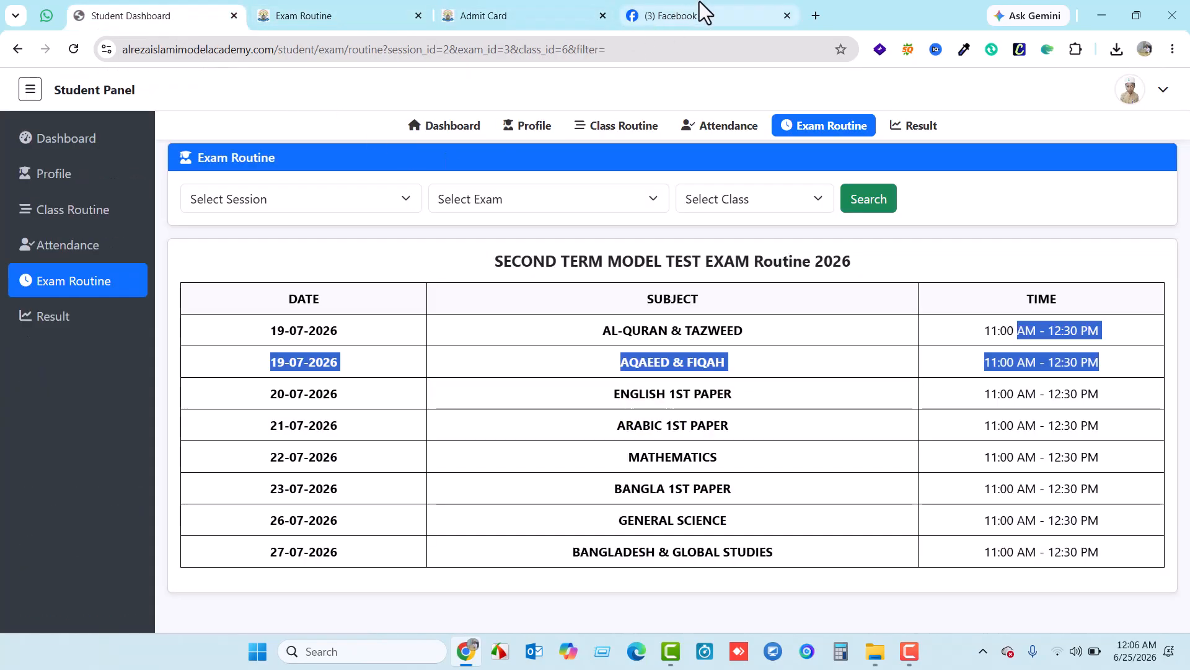